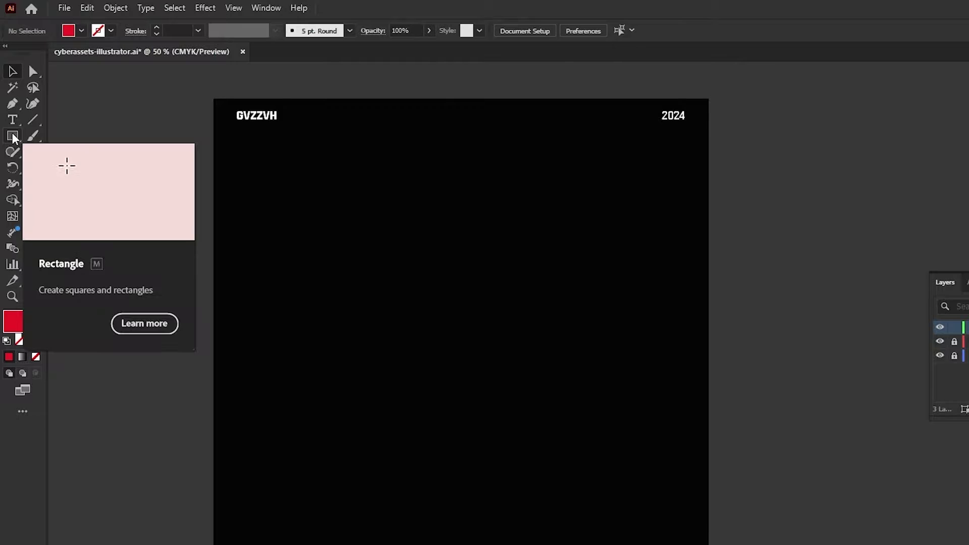
Step: Draw a wide red rectangle, about 13.1 by 3.1 in, across the upper artboard
left_click(12, 136)
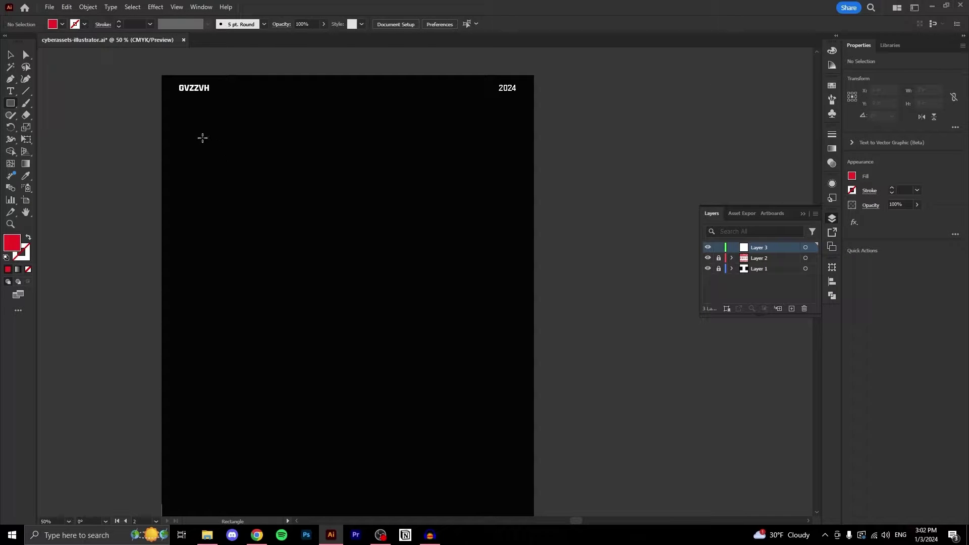
left_click_drag(203, 137, 507, 210)
key("v")
key("ctrl+plus")
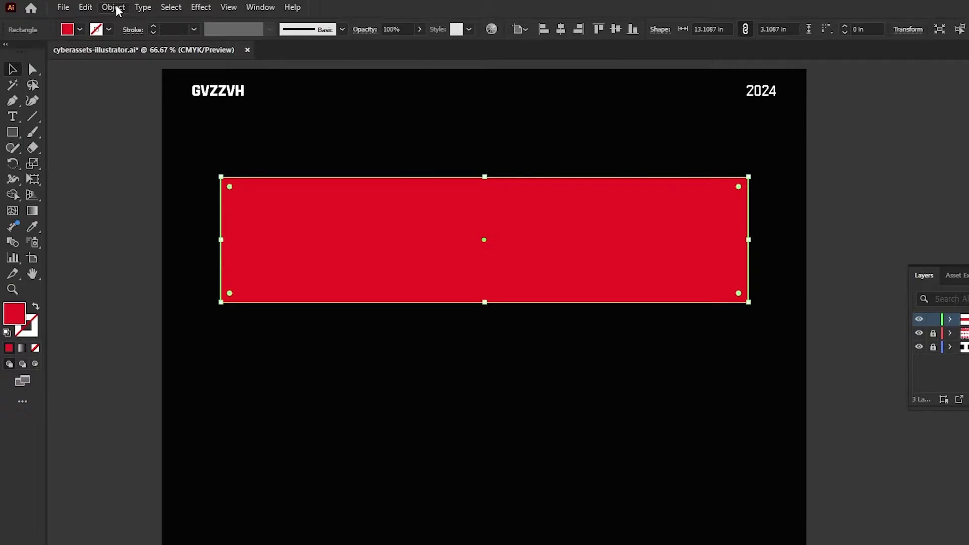
Step: Split the red rectangle with Split Into Grid into 10 rows and 40 columns, with preview on
left_click(115, 7)
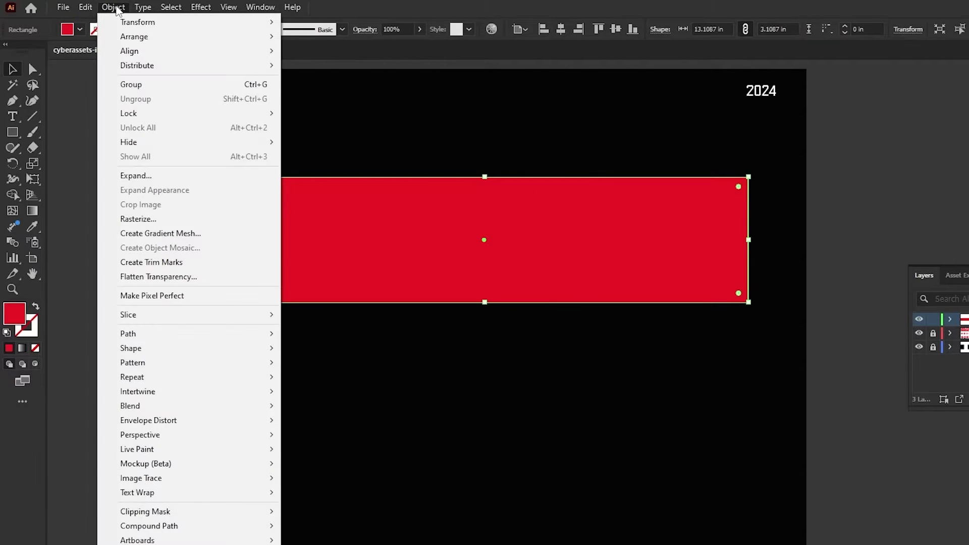
mouse_move(171, 336)
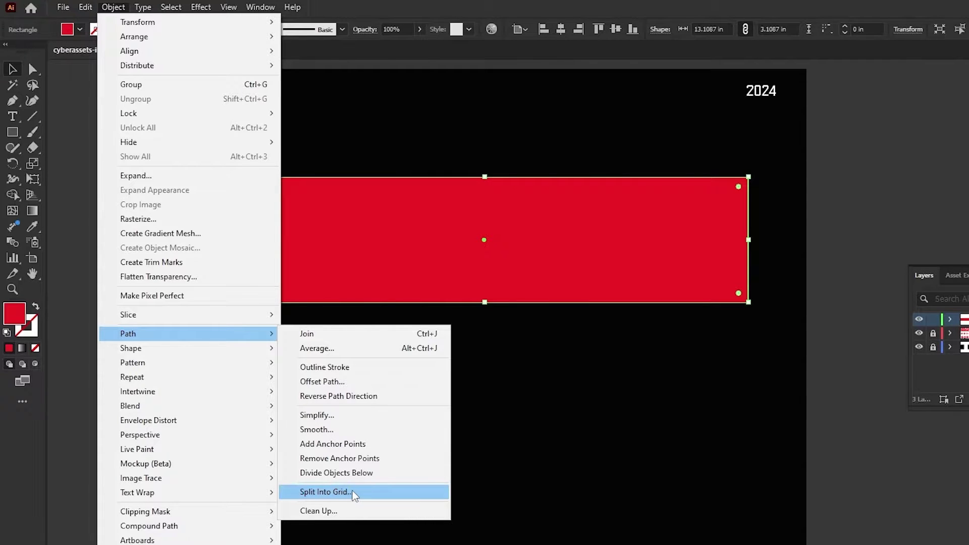
left_click(326, 492)
left_click_drag(313, 238, 299, 256)
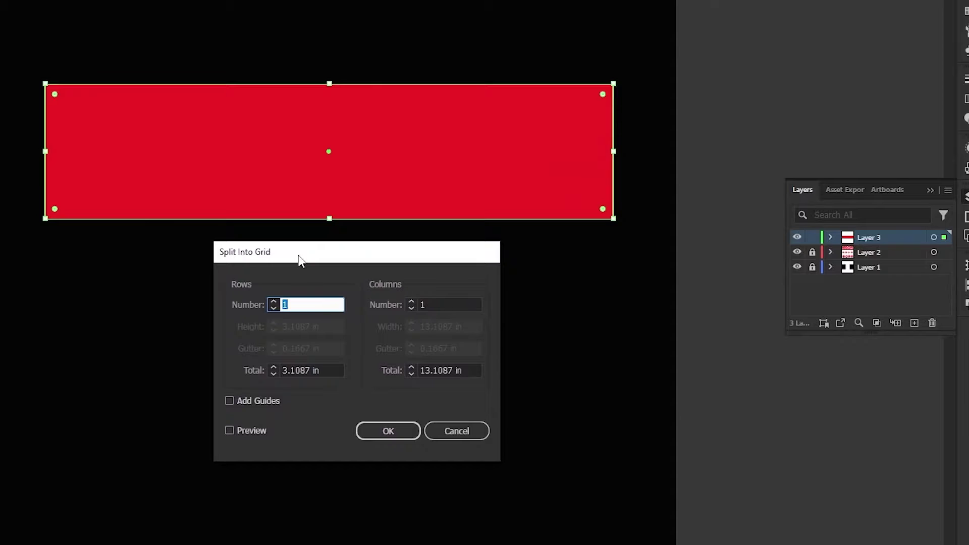
left_click(237, 427)
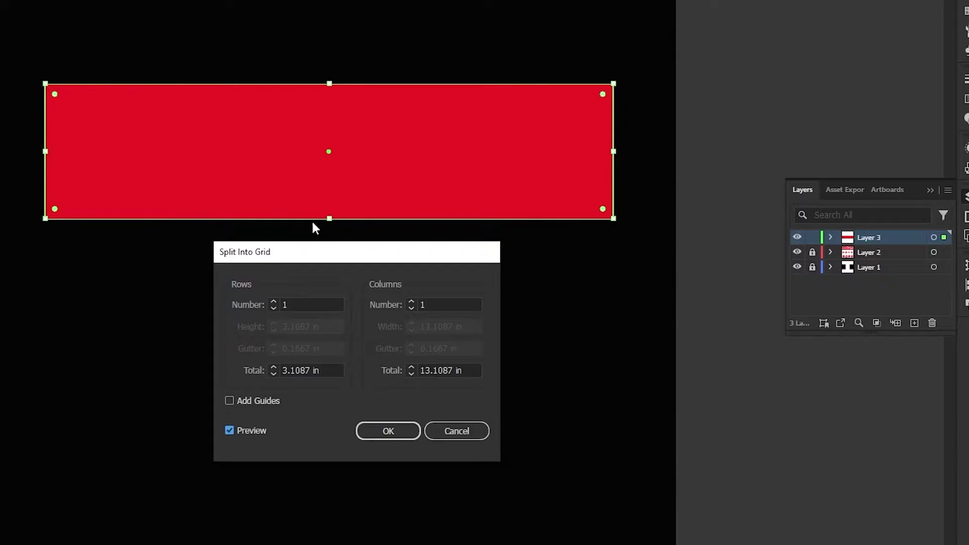
left_click(306, 304)
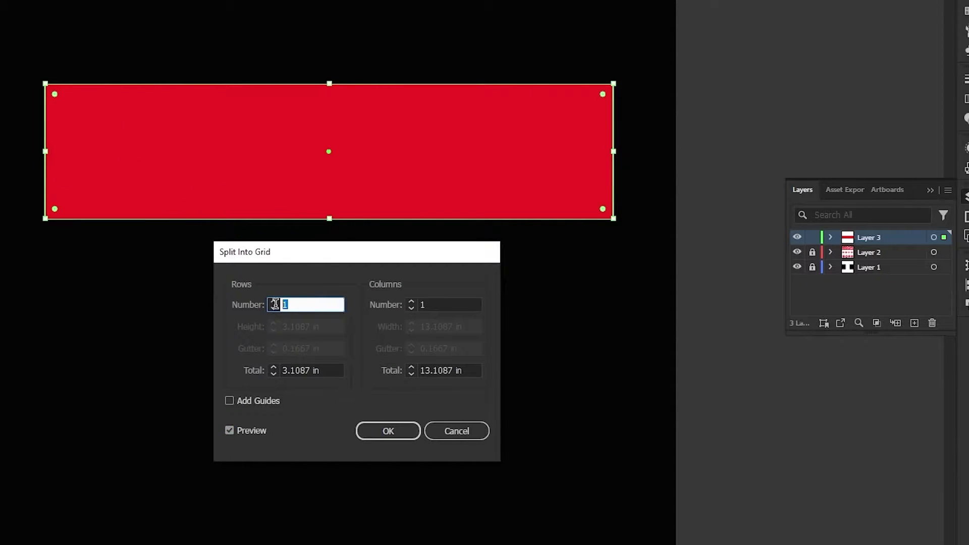
type("10")
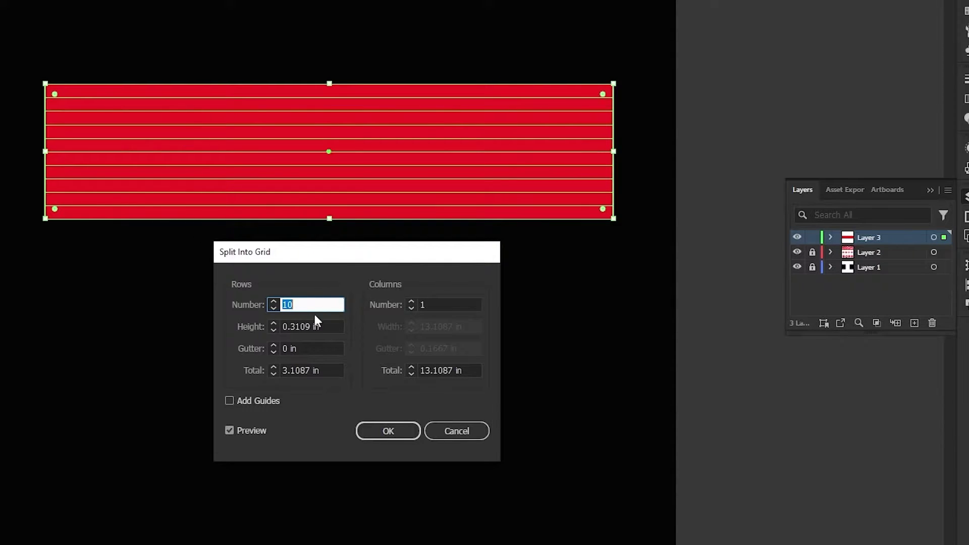
left_click(458, 306)
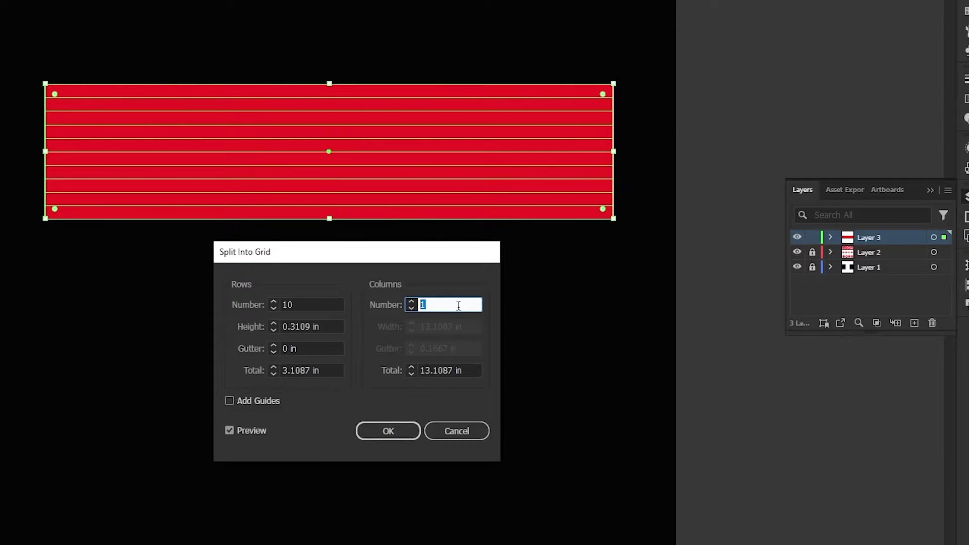
key("shift+Up")
key("shift+Up")
key("shift+Up")
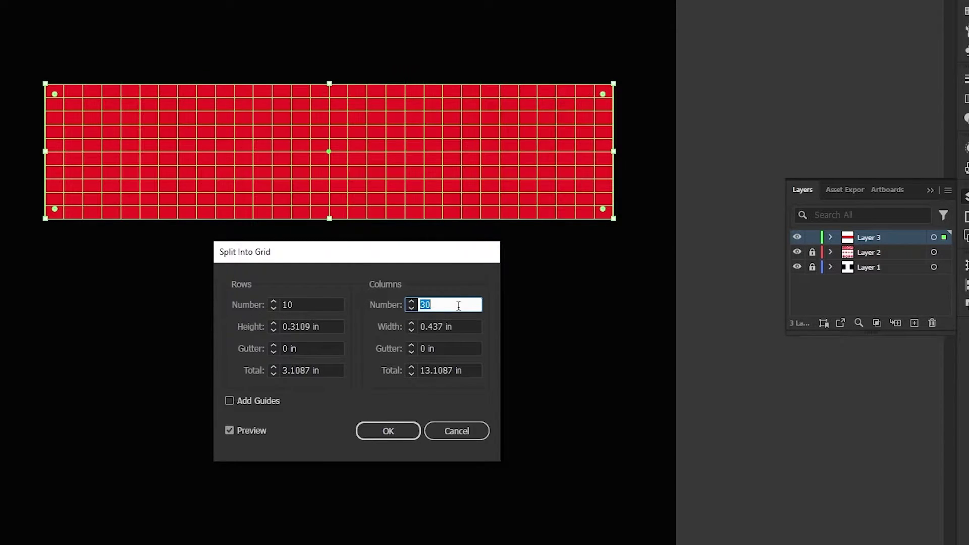
key("shift+Up")
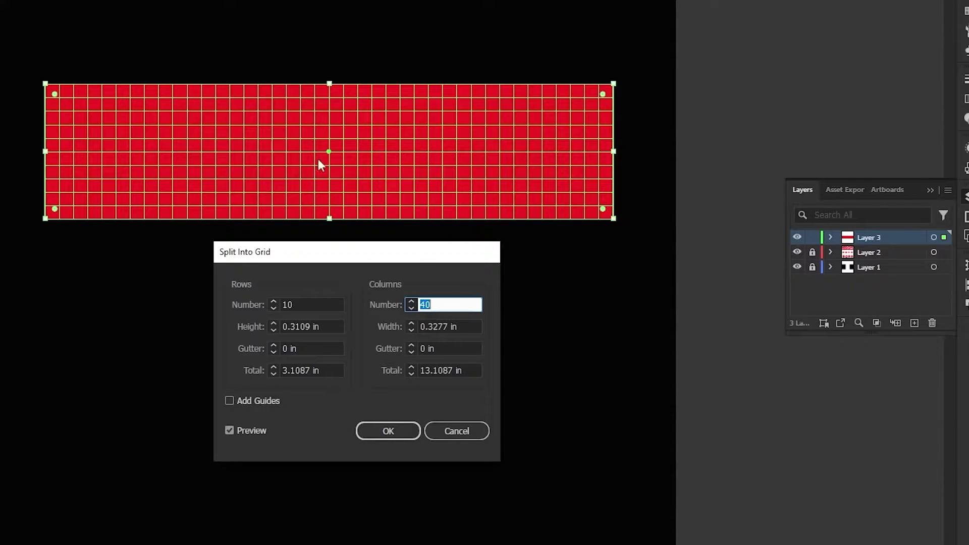
left_click(388, 431)
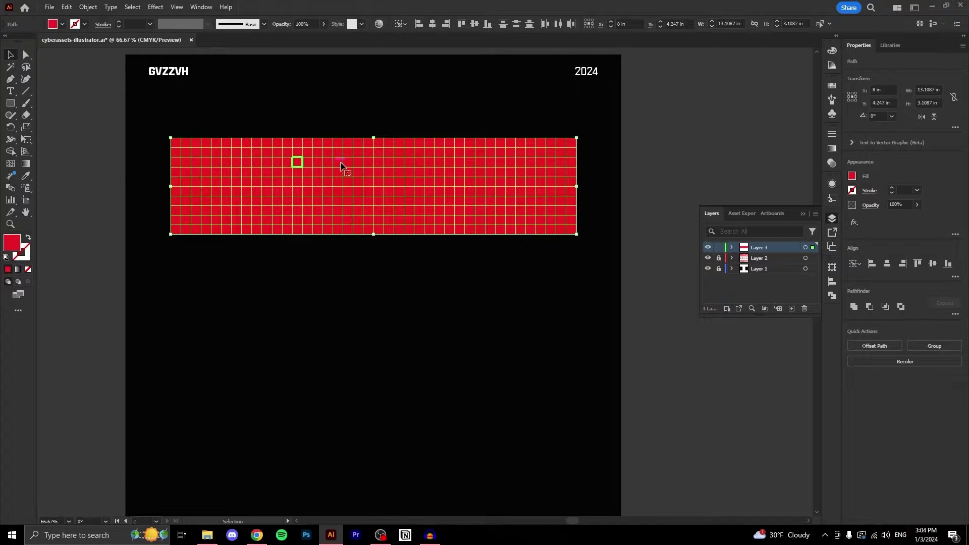
Step: Marquee-select the entire 10 by 40 red grid and pick the Shape Builder tool
left_click(222, 256)
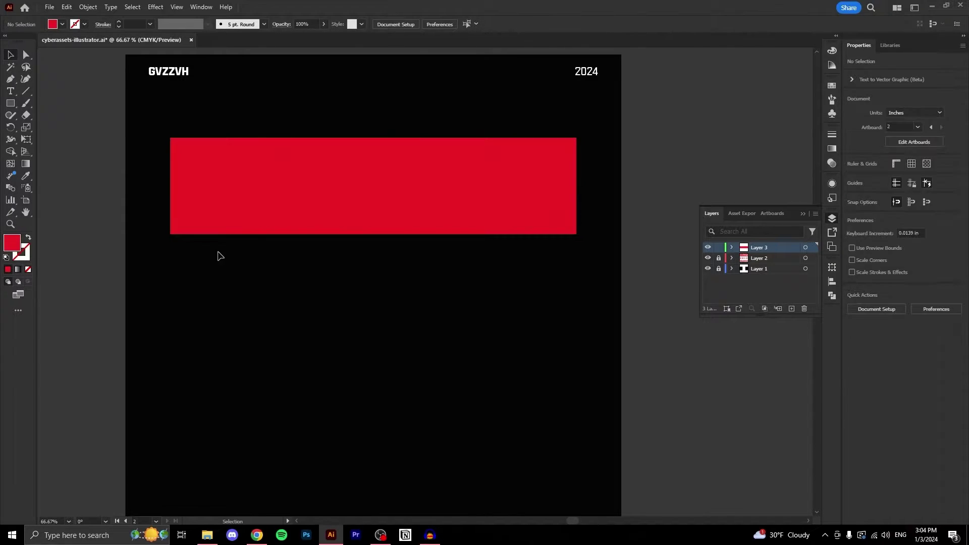
mouse_move(169, 263)
left_mouse_down()
mouse_move(627, 123)
mouse_move(549, 137)
left_mouse_up()
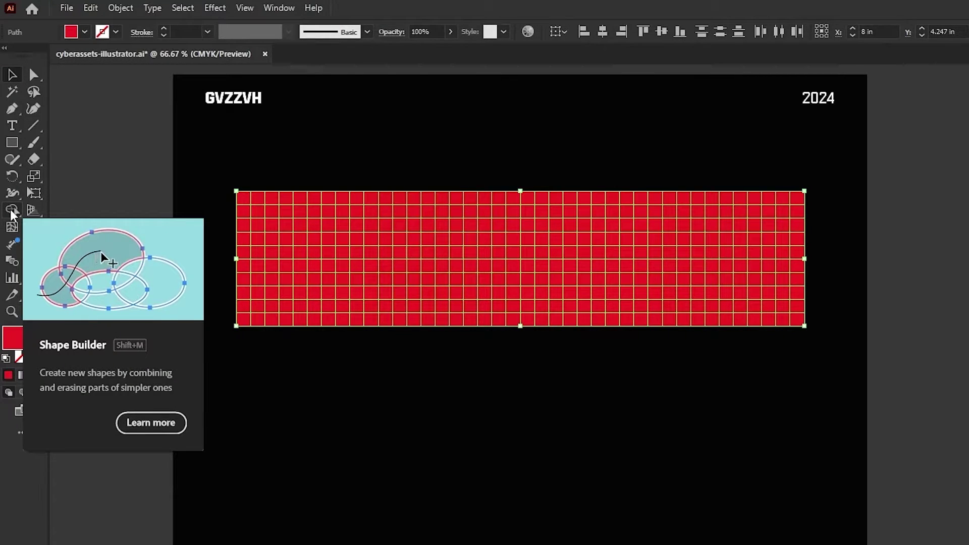
left_click(11, 211)
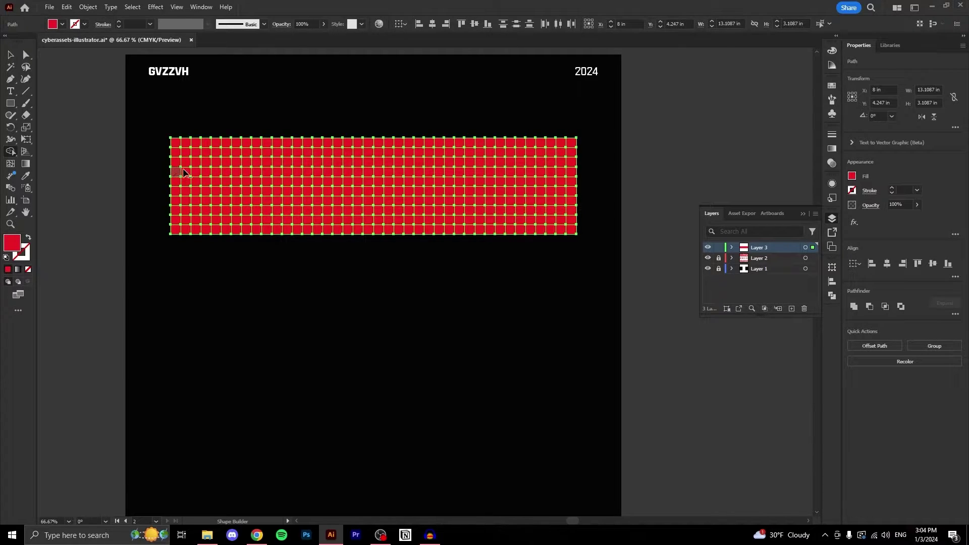
Step: Erase scattered cells and carve vertical channels through the left and centre of the grid
left_click(220, 172, "alt")
left_click(256, 204, "alt")
left_click(332, 201, "alt")
mouse_move(343, 144)
left_mouse_down()
mouse_move(263, 152)
mouse_move(248, 182)
left_mouse_up()
mouse_move(227, 202)
left_mouse_down()
mouse_move(181, 218)
mouse_move(252, 225)
left_mouse_up()
left_click_drag(383, 141, 399, 177)
mouse_move(358, 181)
left_mouse_down()
mouse_move(388, 222)
mouse_move(439, 224)
left_mouse_up()
mouse_move(518, 160)
left_mouse_down()
mouse_move(518, 176)
mouse_move(474, 181)
left_mouse_up()
mouse_move(487, 184)
left_mouse_down()
mouse_move(522, 184)
mouse_move(499, 221)
left_mouse_up()
Step: Erase more cells along the right side, bottom rows and top centre of the grid
left_click(494, 230)
left_click(545, 230)
mouse_move(570, 222)
left_mouse_down()
mouse_move(545, 147)
mouse_move(448, 151)
mouse_move(374, 222)
left_mouse_up()
left_click(393, 202, "alt")
left_click_drag(350, 220, 328, 220)
left_click(302, 222, "alt")
left_click(277, 209, "alt")
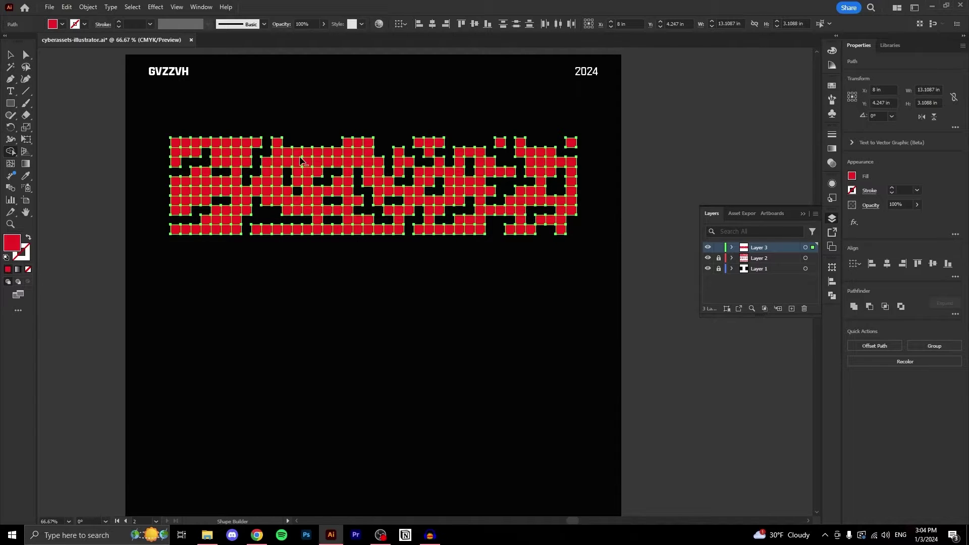
mouse_move(352, 161)
left_mouse_down()
mouse_move(271, 197)
mouse_move(238, 186)
mouse_move(232, 146)
mouse_move(193, 135)
mouse_move(175, 150)
mouse_move(207, 190)
mouse_move(185, 207)
mouse_move(195, 227)
mouse_move(238, 226)
mouse_move(244, 203)
mouse_move(211, 168)
mouse_move(191, 177)
mouse_move(286, 208)
mouse_move(328, 213)
mouse_move(348, 201)
mouse_move(351, 221)
mouse_move(366, 230)
mouse_move(358, 205)
mouse_move(317, 195)
mouse_move(397, 188)
mouse_move(445, 207)
mouse_move(482, 174)
mouse_move(476, 192)
mouse_move(503, 196)
mouse_move(502, 211)
mouse_move(558, 203)
left_mouse_up()
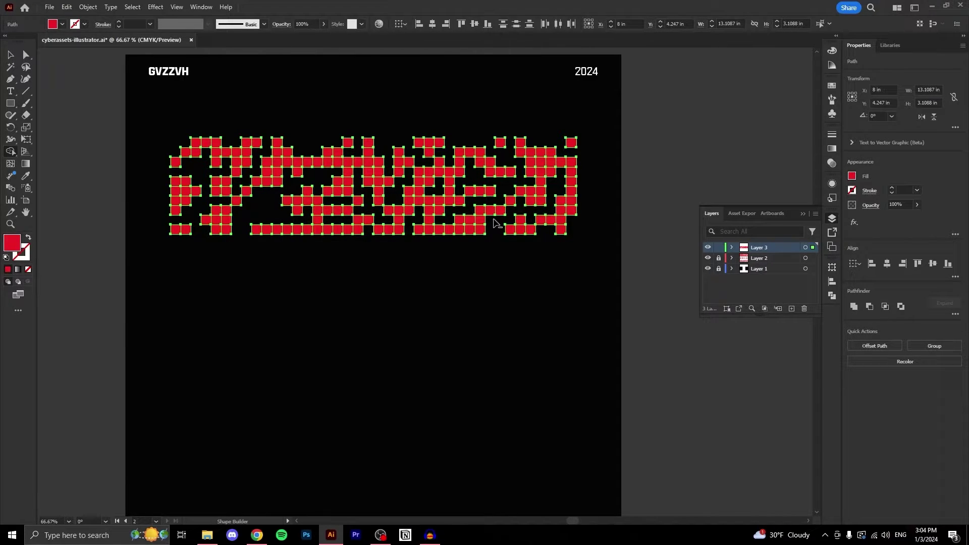
Step: Remove additional cells across the left half and the bottom row
left_click(187, 183, "alt")
mouse_move(187, 187)
left_mouse_down()
mouse_move(232, 175)
mouse_move(242, 160)
mouse_move(268, 176)
mouse_move(263, 208)
mouse_move(300, 212)
mouse_move(285, 198)
mouse_move(353, 200)
left_mouse_up()
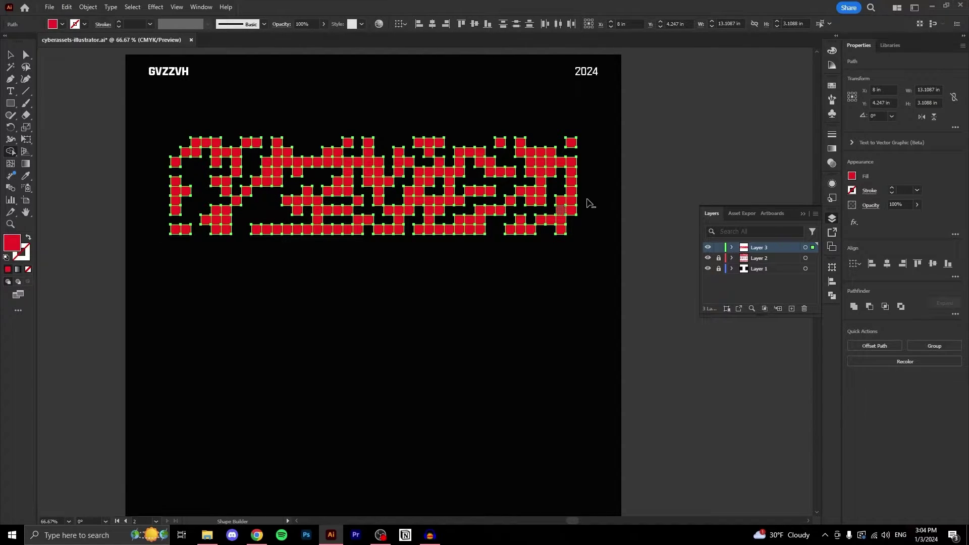
left_click_drag(269, 240, 354, 233)
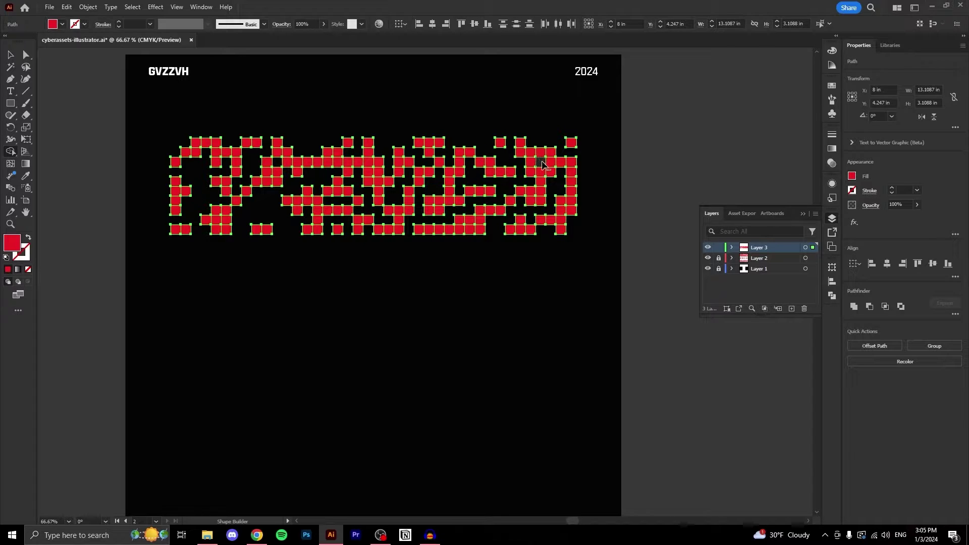
left_click(448, 230, "alt")
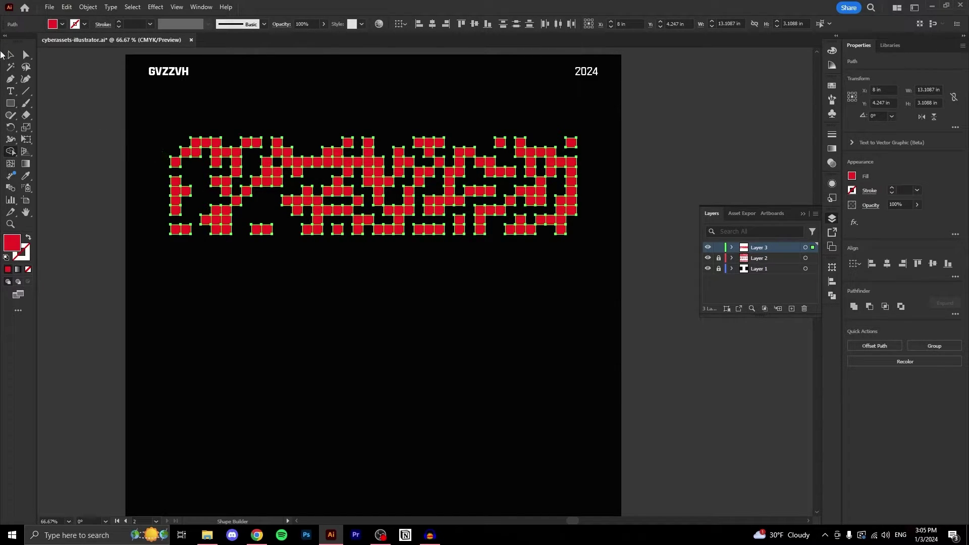
Step: Return to the Selection tool, deselect the artwork, and select one remaining red cell
left_click(11, 55)
left_click(309, 260)
scroll(310, 211, "down", 1)
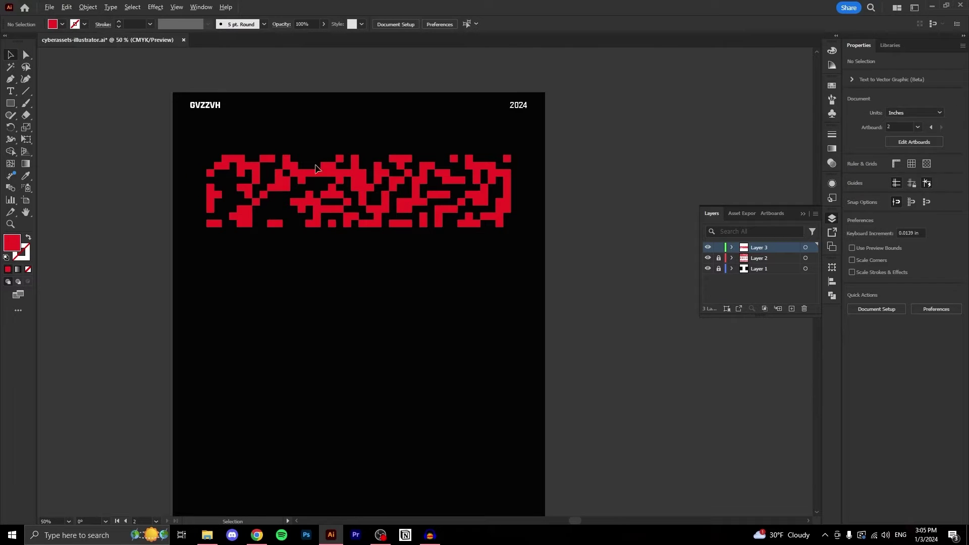
scroll(312, 164, "up", 1)
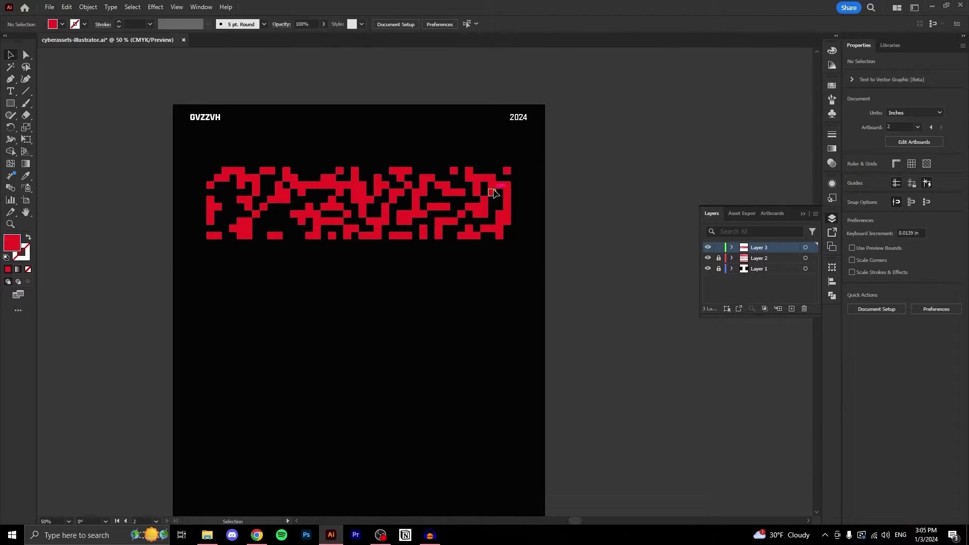
left_click(505, 192)
Step: Marquee-select all remaining red pixel cells and group them with Ctrl+G
left_click_drag(580, 161, 210, 261)
key("a")
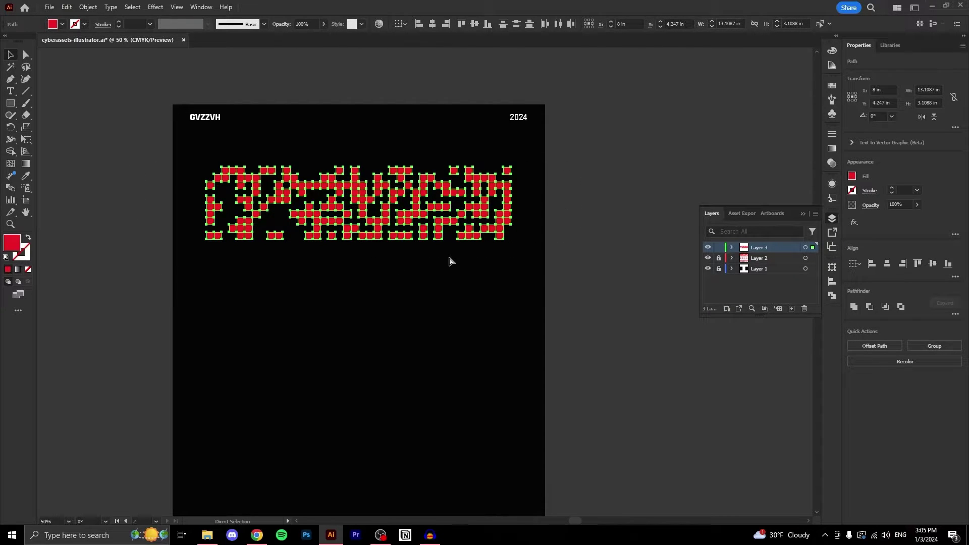
key("ctrl+g")
key("v")
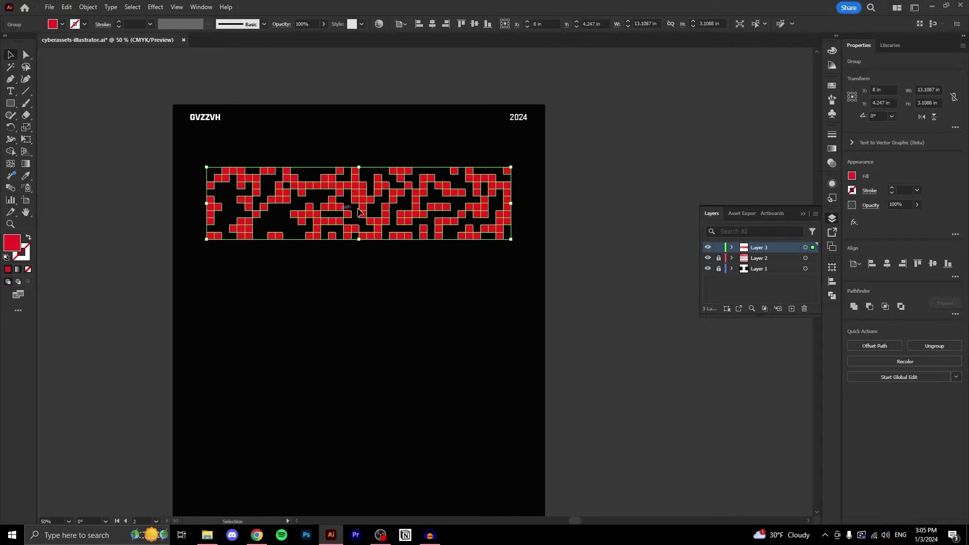
left_click(379, 275)
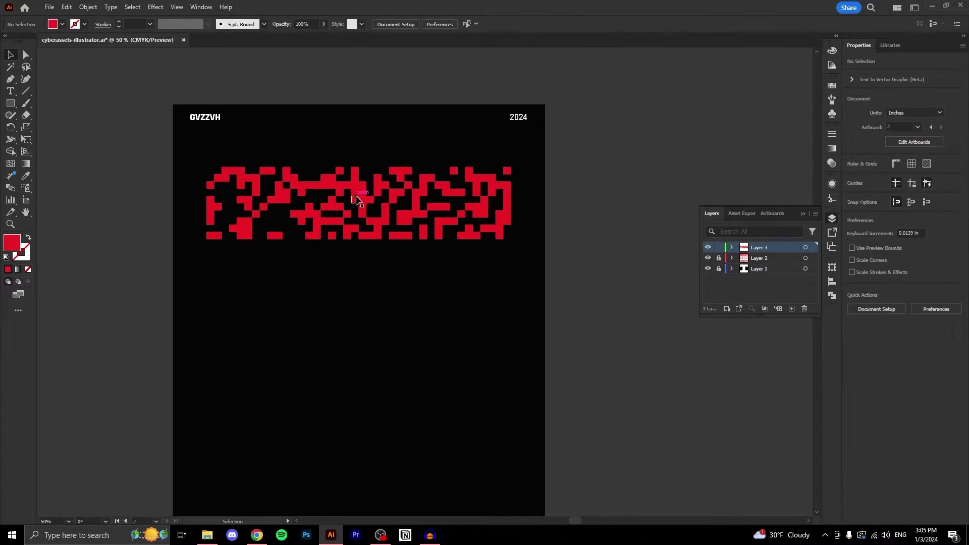
left_click(355, 196)
Step: Duplicate the pixel group below the original and shrink the copy to about a third
left_click_drag(363, 199, 393, 284, "alt")
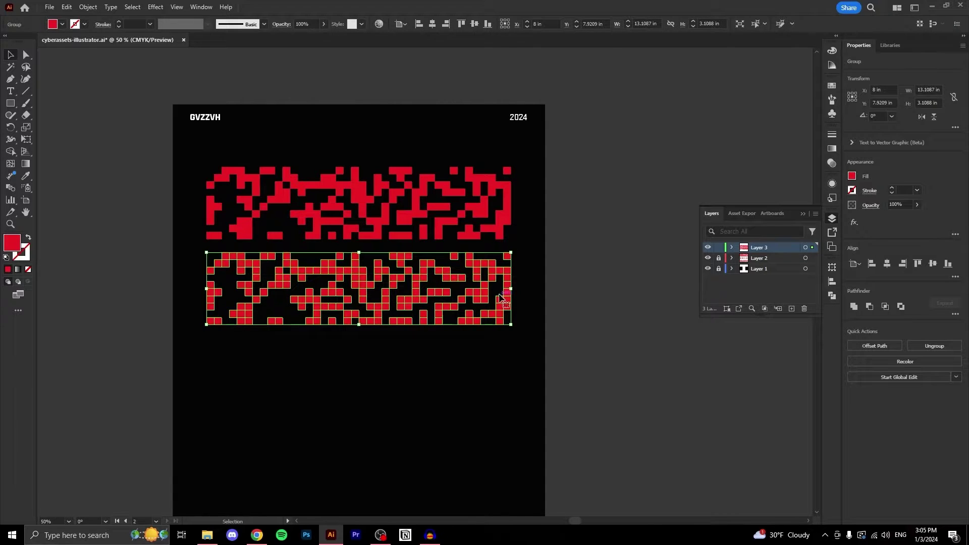
left_click_drag(513, 288, 376, 299, "shift")
scroll(314, 288, "up", 6)
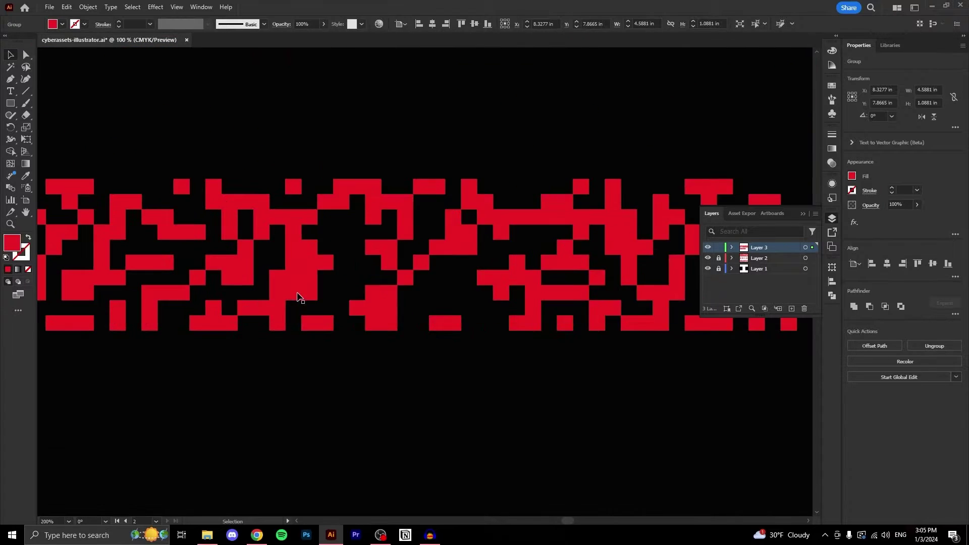
scroll(313, 278, "down", 6)
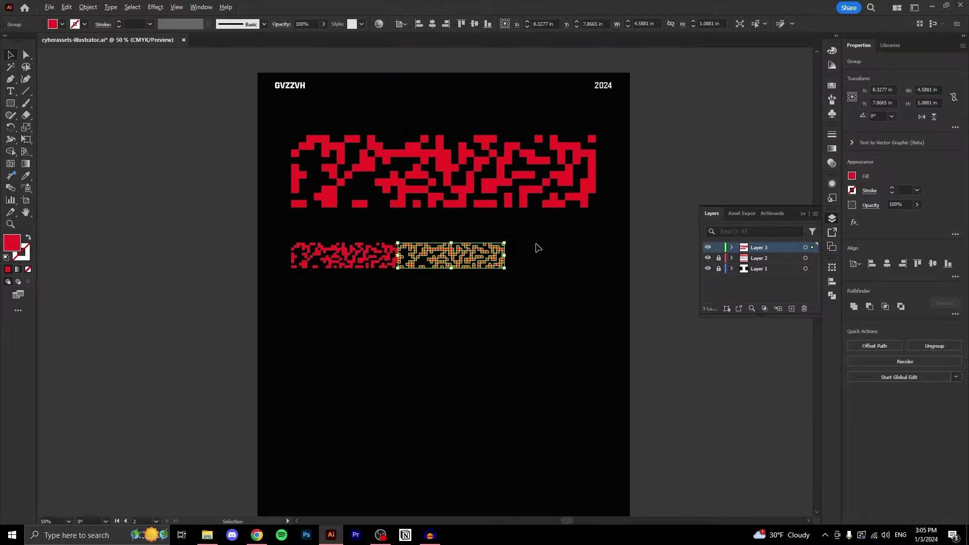
scroll(538, 247, "up", 2)
scroll(270, 267, "up", 8)
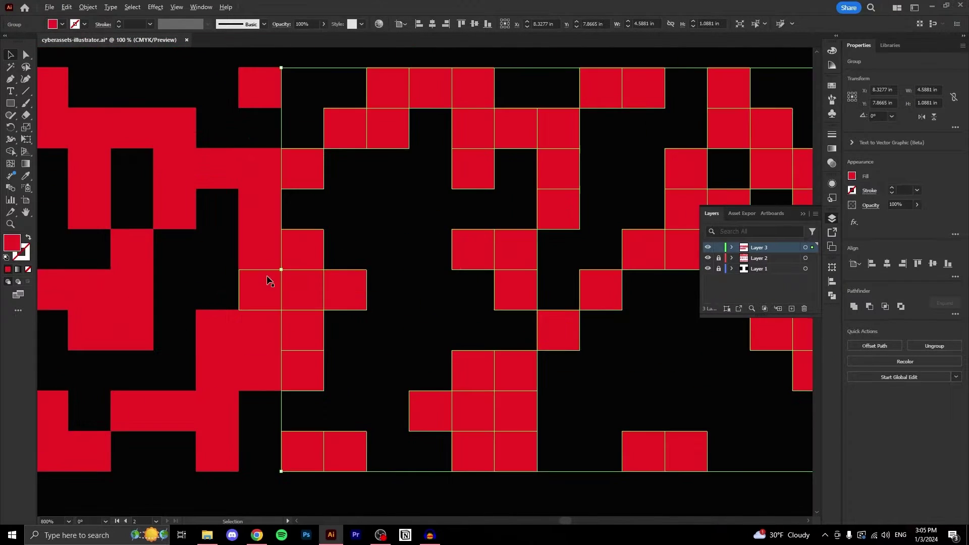
scroll(287, 281, "down", 5)
scroll(313, 287, "down", 5)
scroll(389, 290, "up", 2)
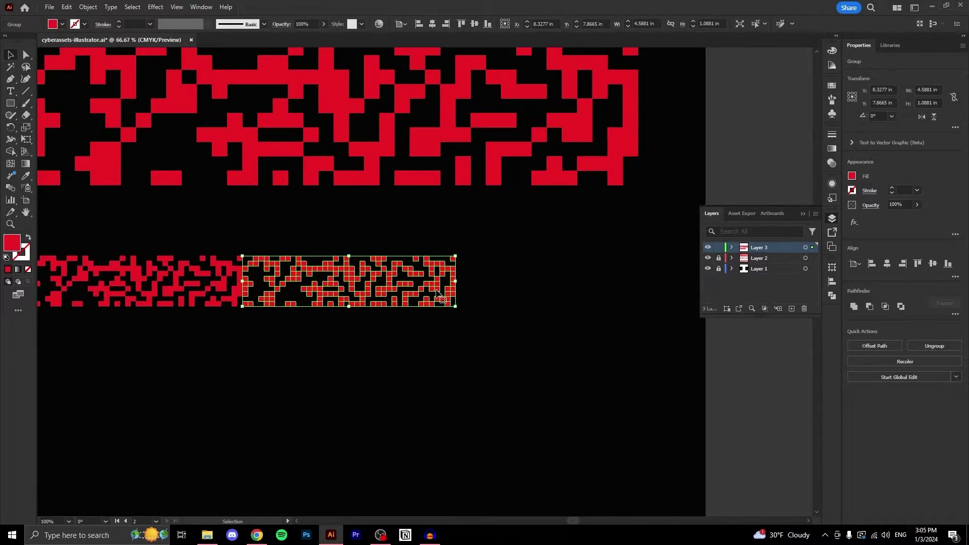
Step: Copy the small strip to its right, group the row of strips, and narrow it to match
left_click_drag(388, 290, 603, 301)
scroll(479, 282, "down", 1)
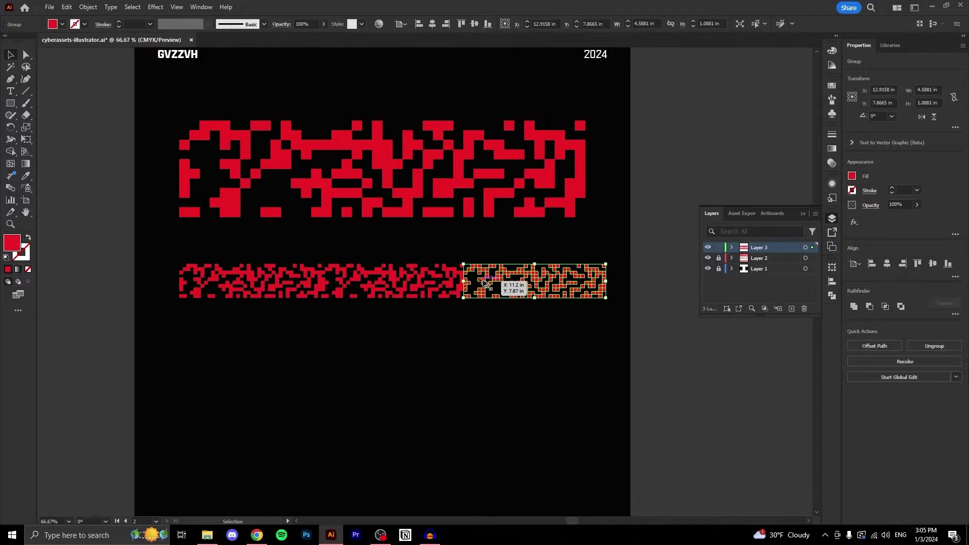
left_click(430, 286, "shift")
left_click(318, 285, "shift")
key("ctrl+g")
key("v")
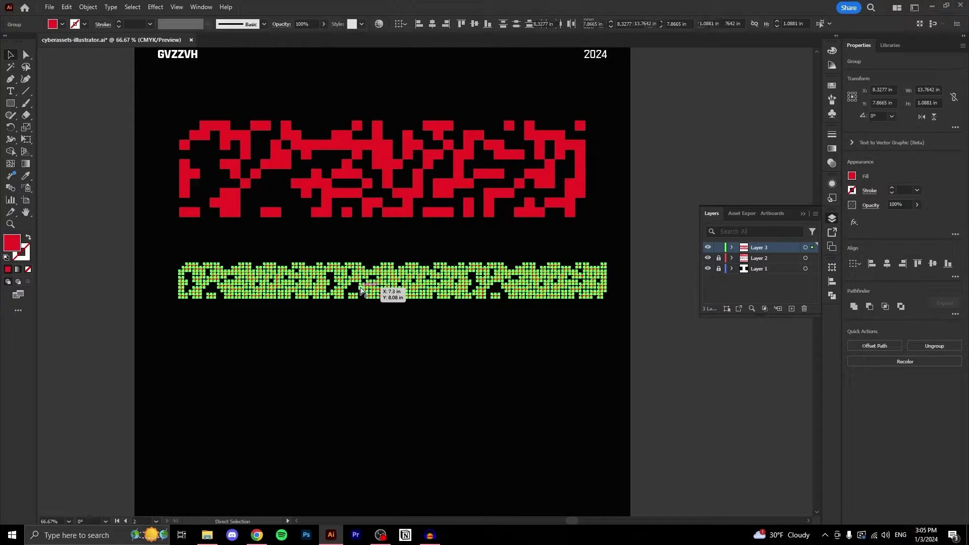
left_click_drag(608, 282, 588, 283)
Step: Nudge the lower pixel strip up under the larger pattern, then remove the pixel artwork
left_click(469, 271)
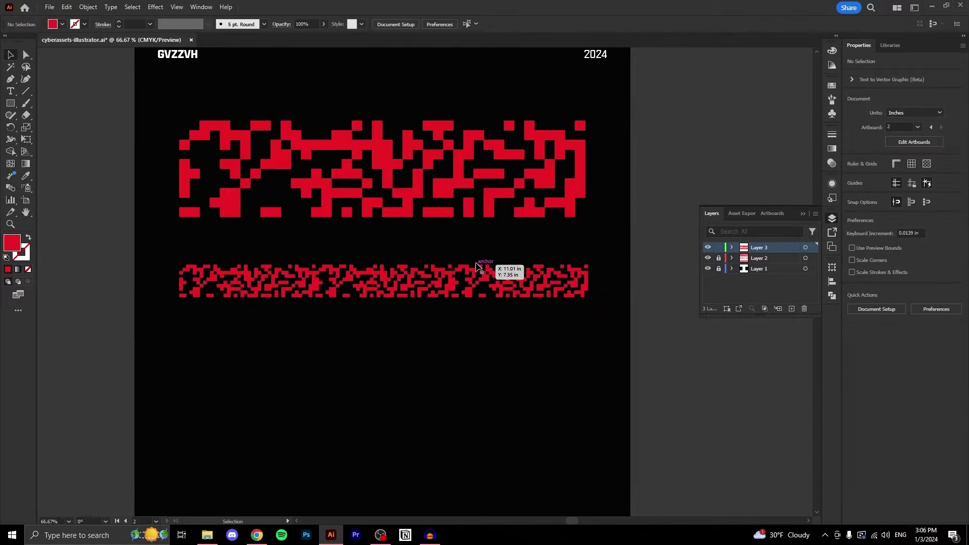
scroll(487, 249, "down", 1)
scroll(496, 203, "up", 1)
scroll(496, 204, "up", 1)
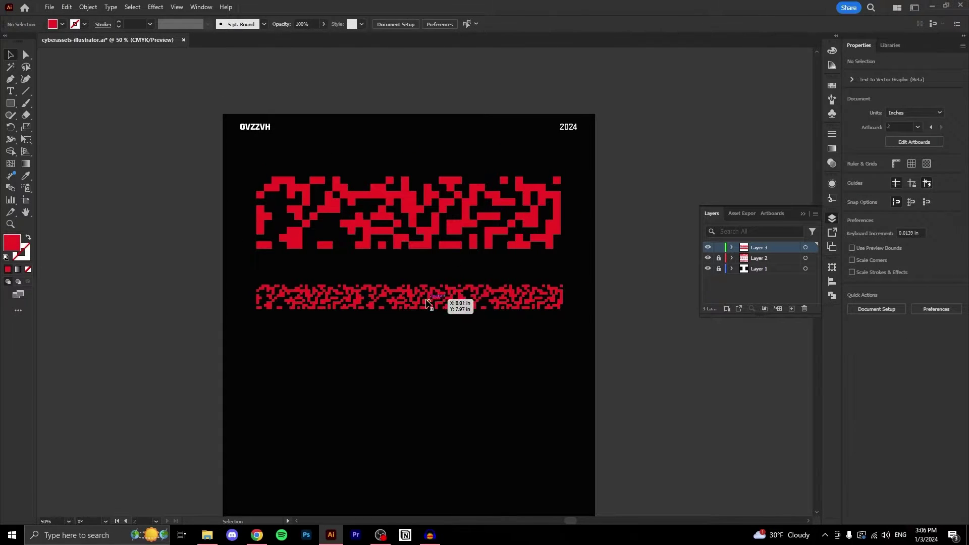
left_click_drag(447, 303, 423, 291)
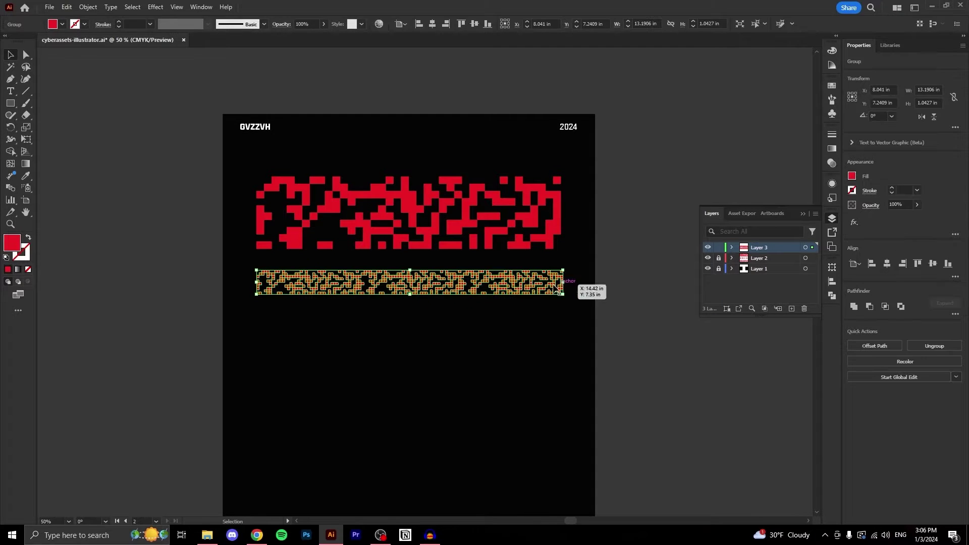
left_click(428, 328)
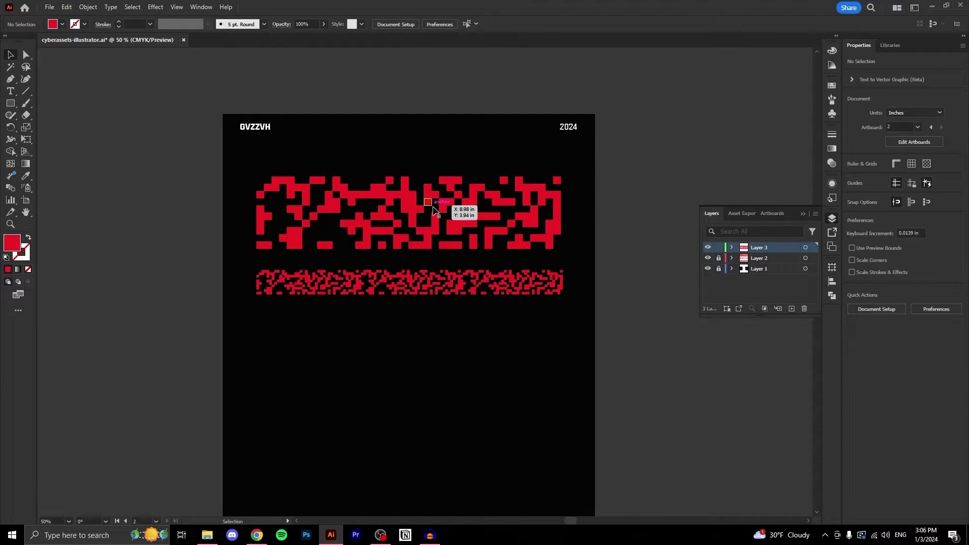
key("ctrl+z")
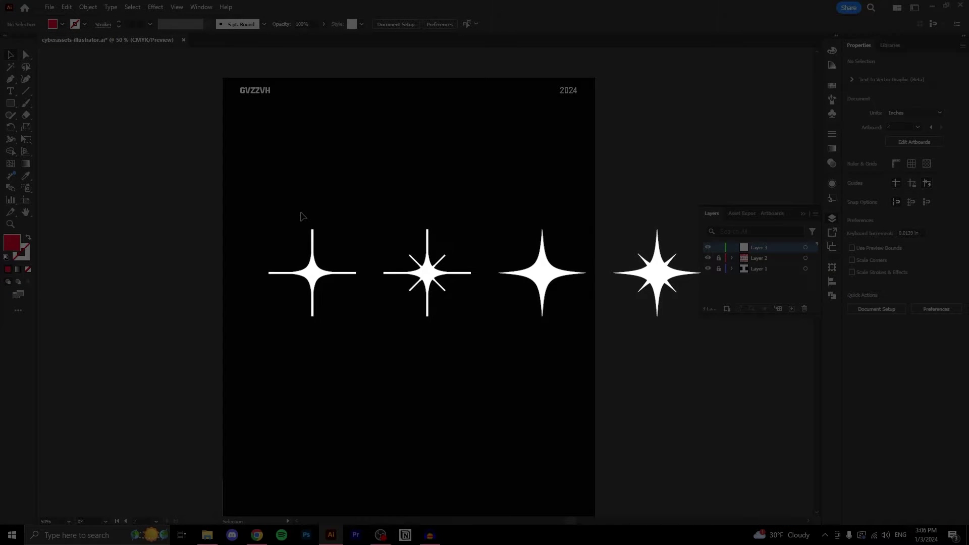
Step: Open the Rectangle tool's flyout to reveal all the shape-drawing tools
left_click(10, 103)
left_click(13, 103)
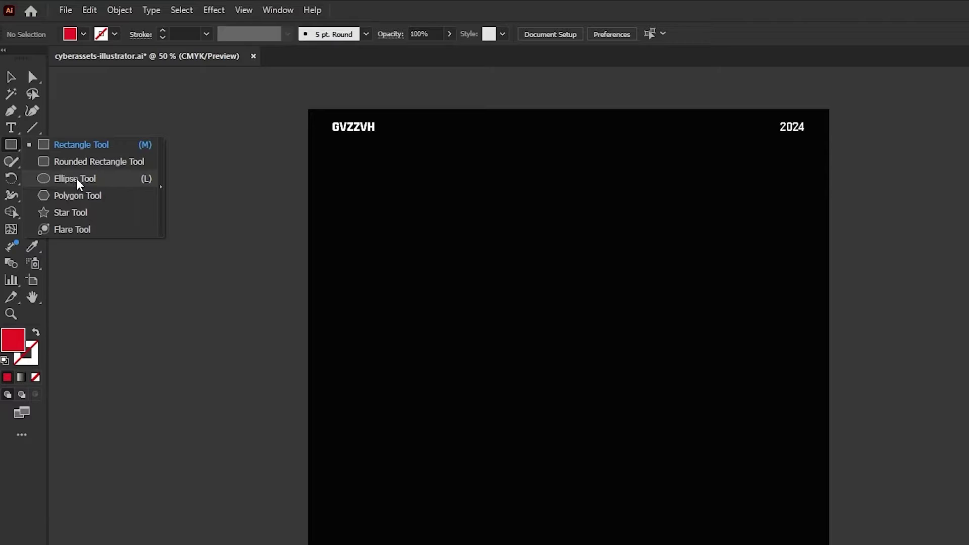
Step: Draw a red circle about 1.98 in across and move it toward the artboard centre
left_click(76, 180)
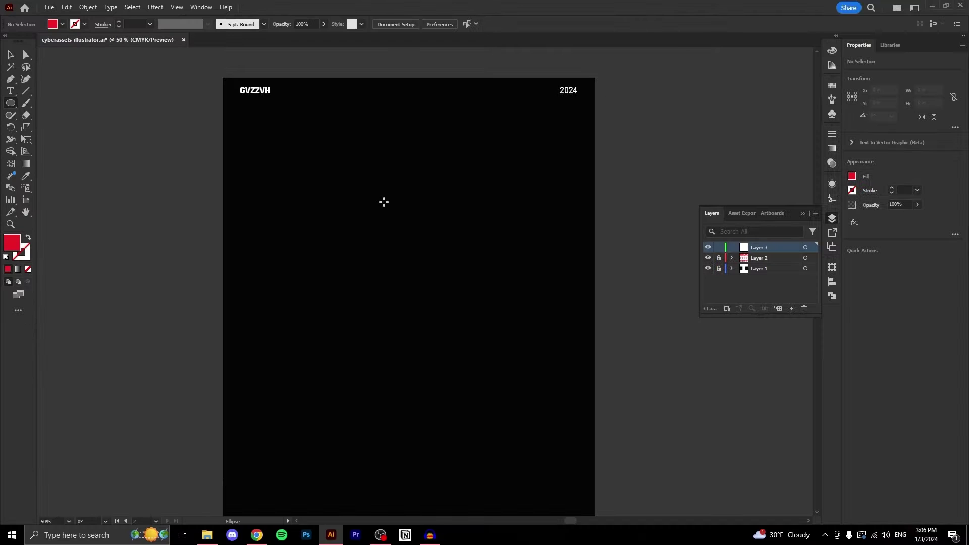
left_click_drag(502, 238, 532, 269)
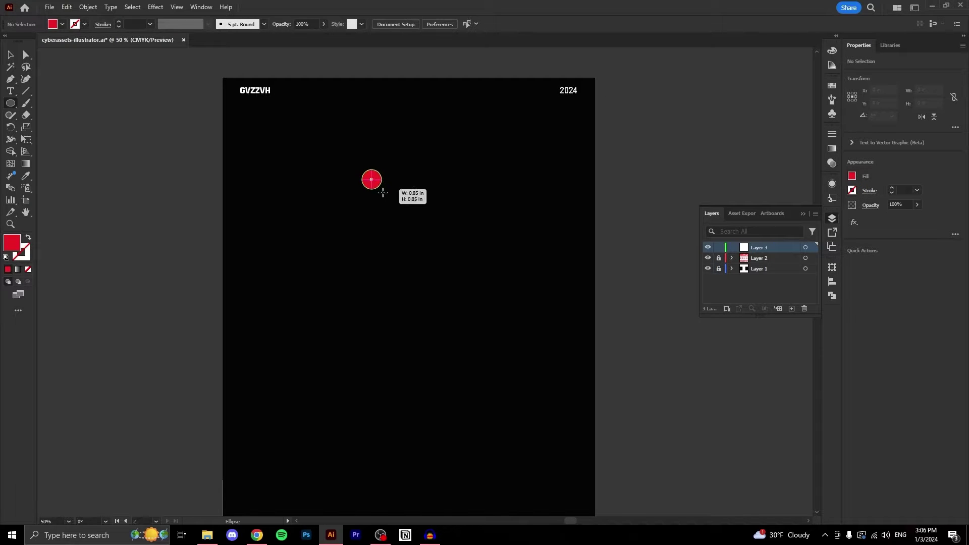
left_click_drag(383, 193, 400, 223)
left_click(11, 54)
left_click(412, 219)
key("ctrl+plus")
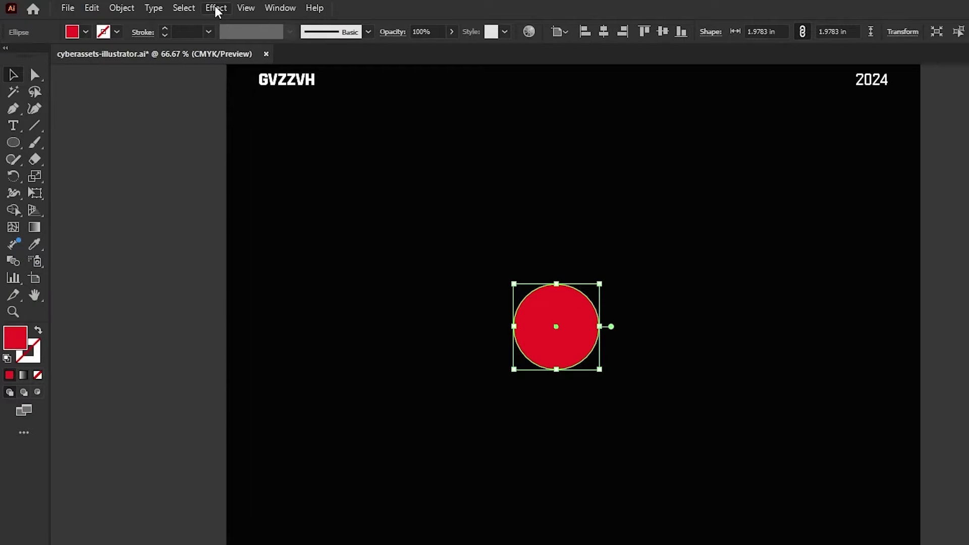
Step: Apply Pucker & Bloat at -86% to turn the red circle into a four-pointed star
left_click(216, 8)
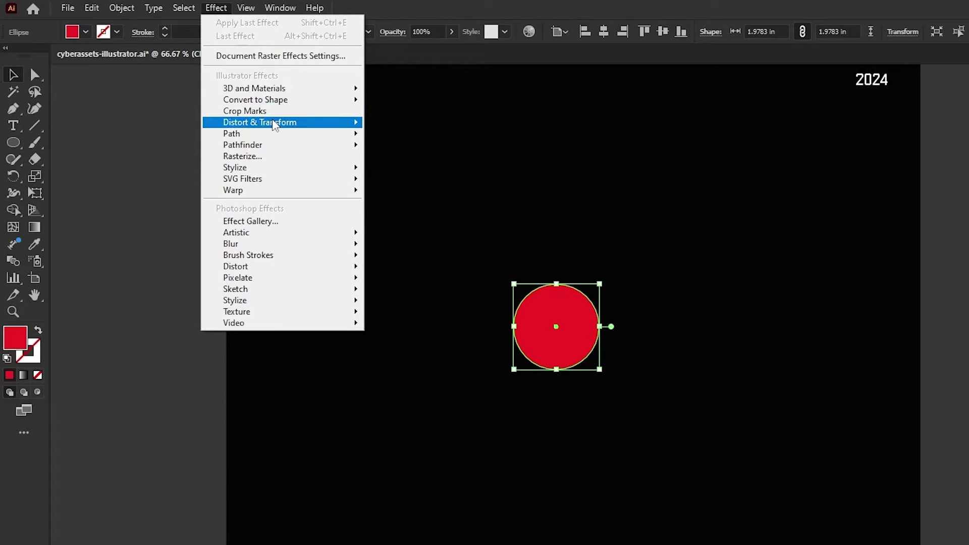
mouse_move(274, 124)
left_click(437, 141)
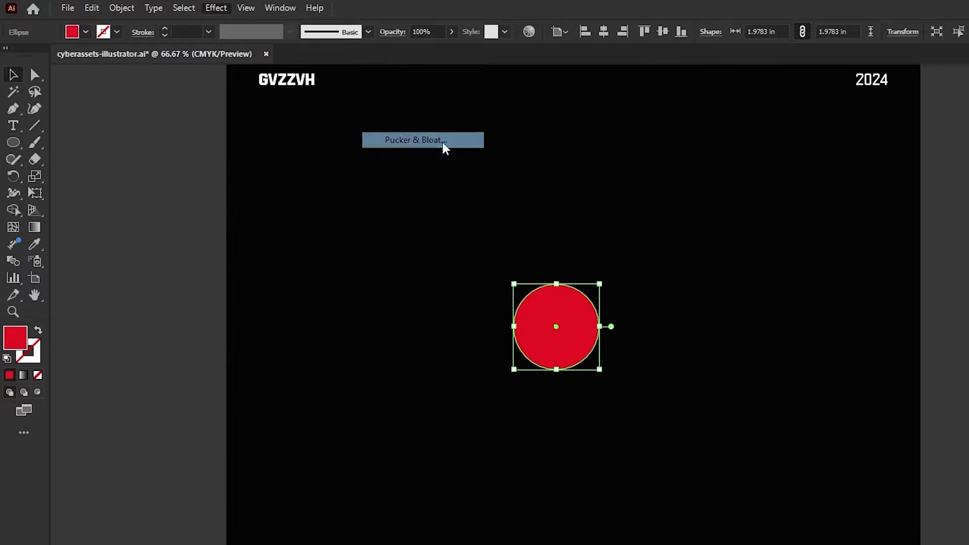
left_click_drag(437, 201, 588, 112)
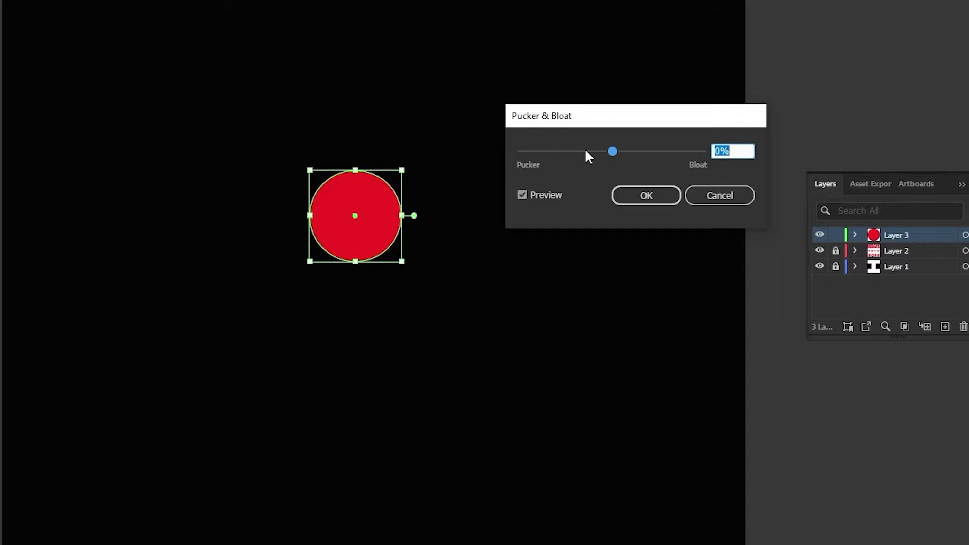
left_click_drag(612, 151, 573, 153)
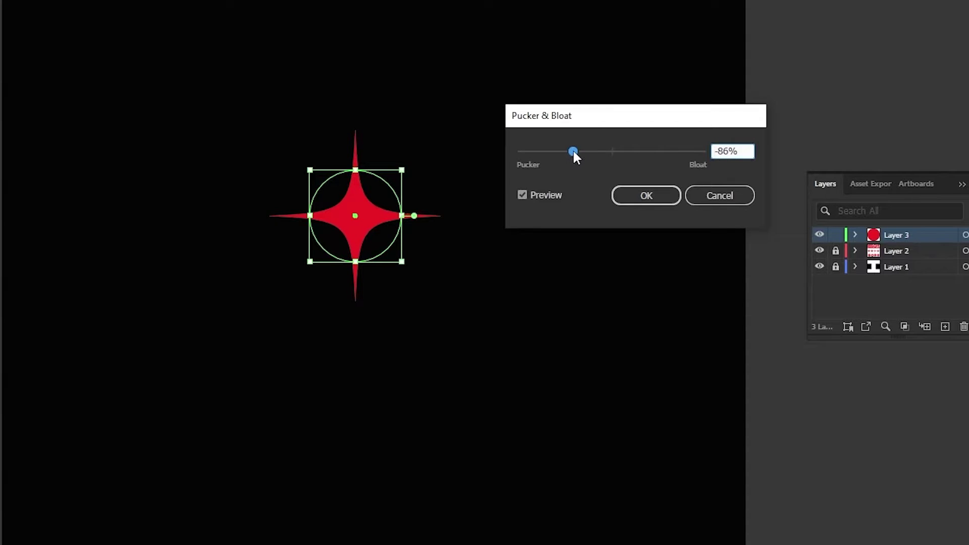
left_click(640, 195)
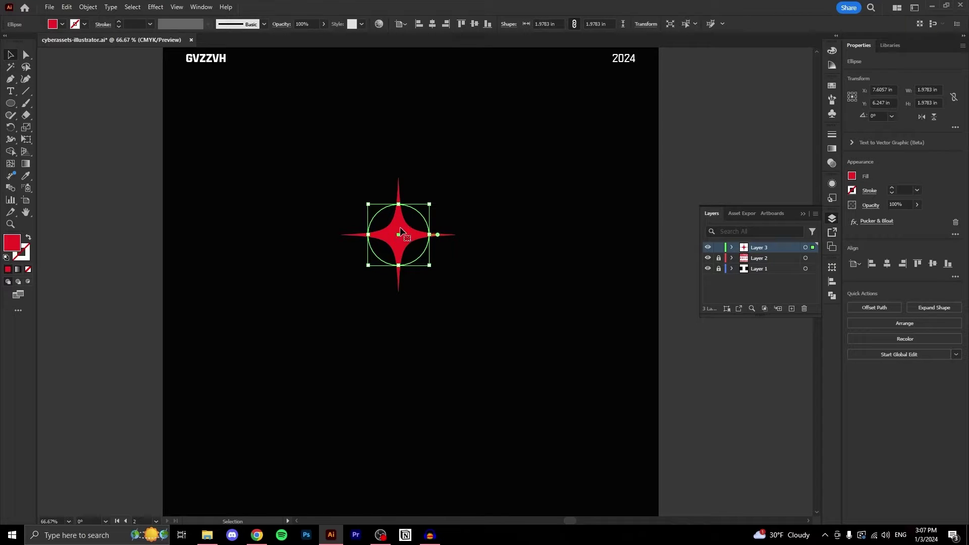
left_click(85, 5)
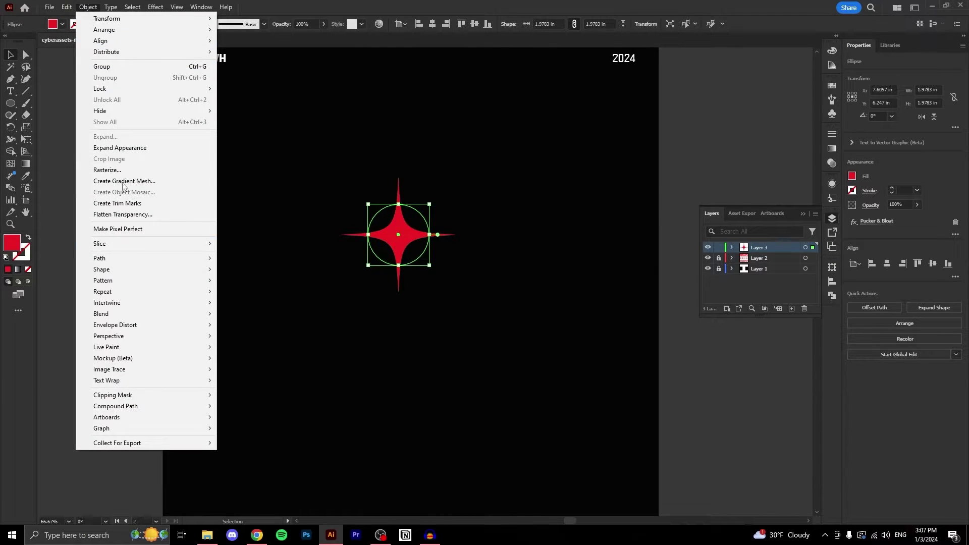
Step: Expand the star's appearance into a plain path and drag it to the left of the artboard
left_click(116, 145)
left_click(93, 6)
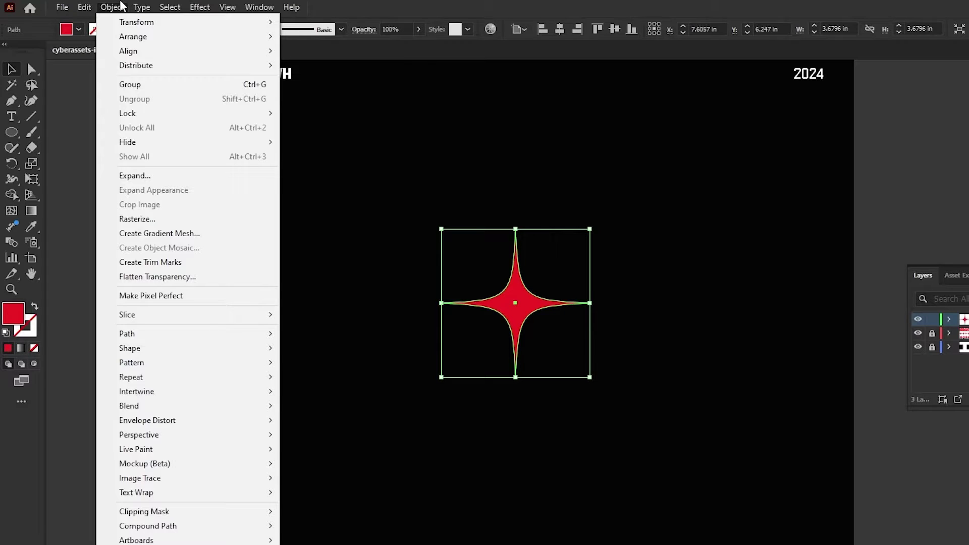
mouse_move(136, 8)
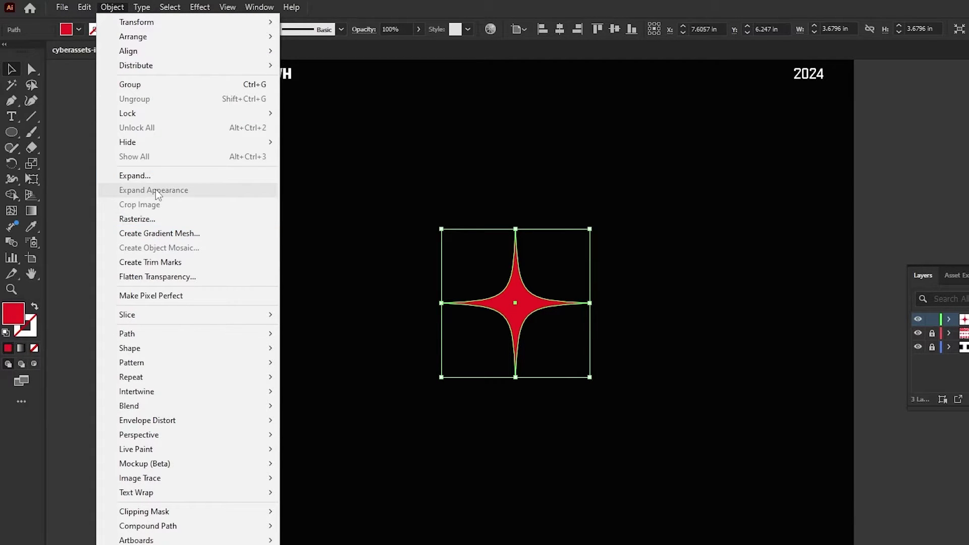
left_click(379, 240)
left_click(379, 240)
left_click_drag(525, 307, 391, 307)
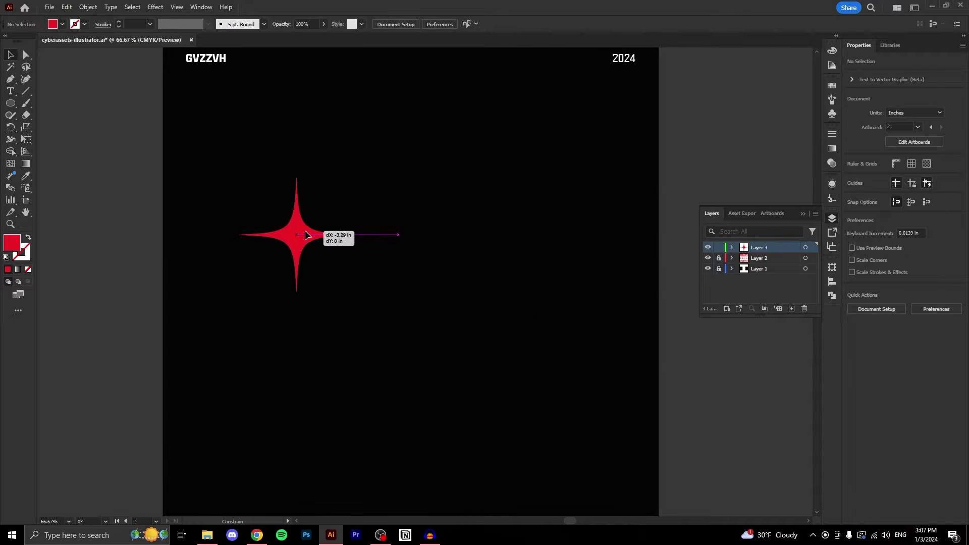
left_click_drag(305, 234, 460, 245)
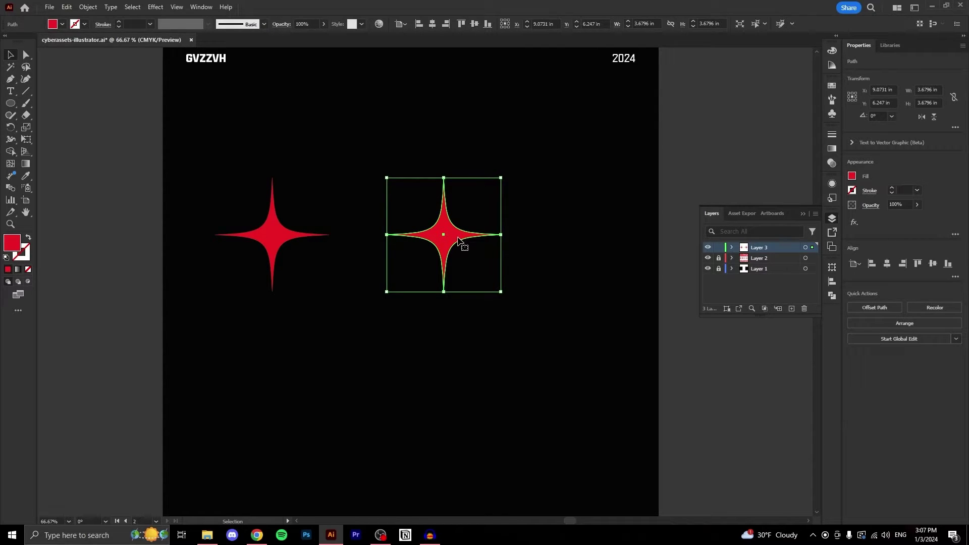
Step: Rotate the star copy 45° and shrink it around its centre to form an eight-pointed sparkle
key("a")
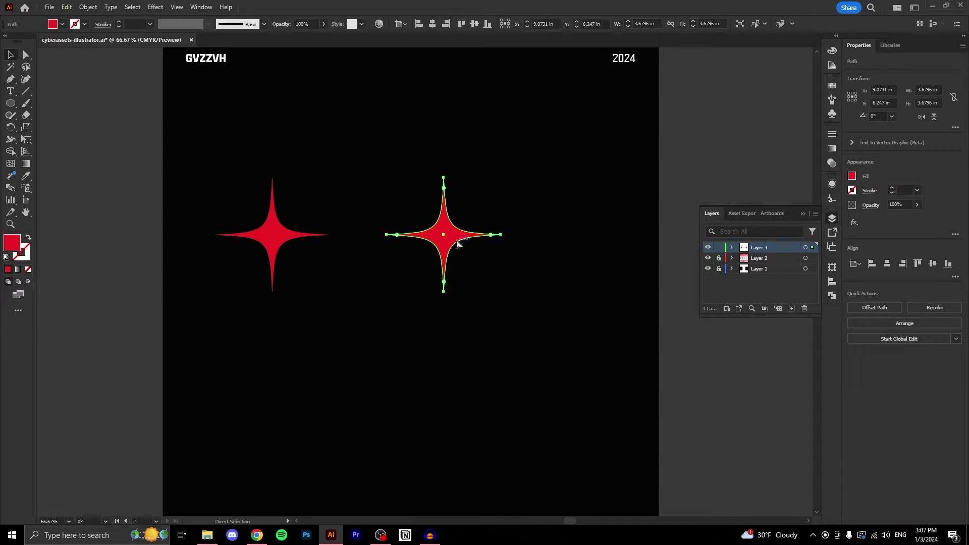
key("ctrl")
key("v")
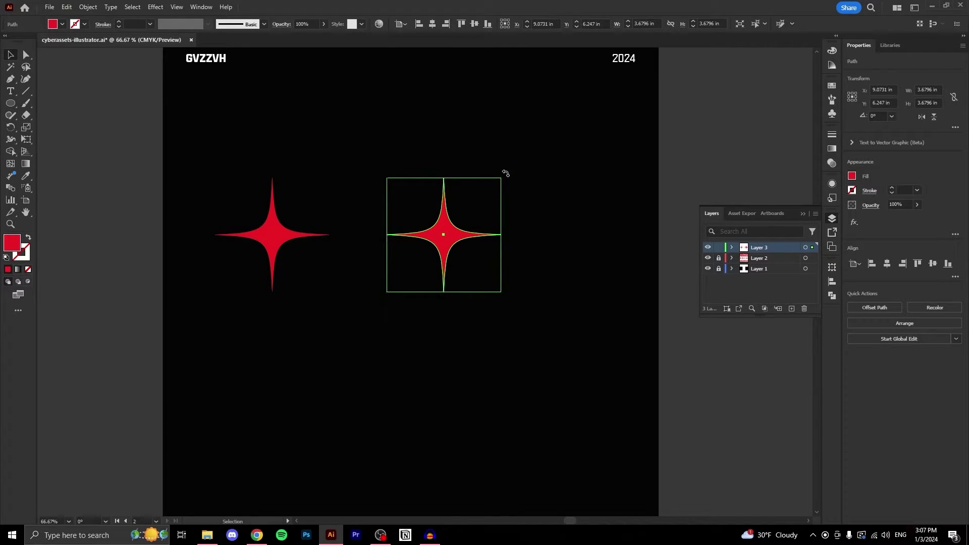
left_click_drag(506, 173, 506, 235)
left_click(513, 231)
scroll(480, 292, "down", 1)
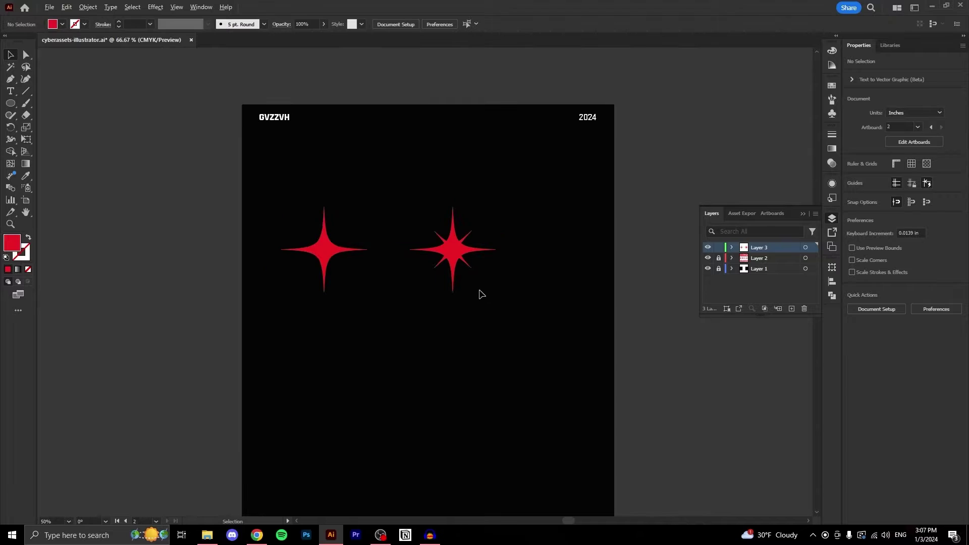
scroll(444, 286, "up", 1)
left_click(439, 264)
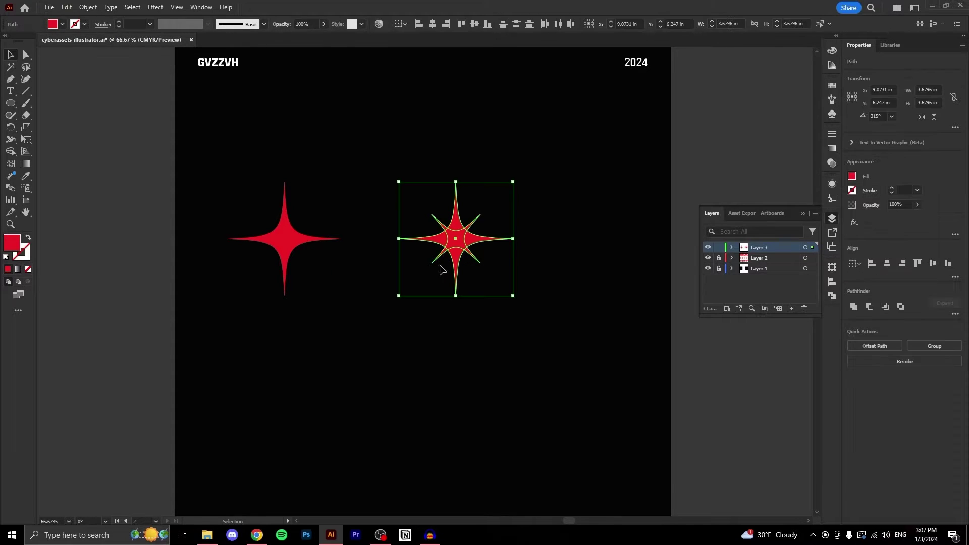
left_click(535, 225)
Step: Move the sparkle closer to the first star, then shift both stars down toward the artboard bottom
left_click_drag(535, 222, 359, 272)
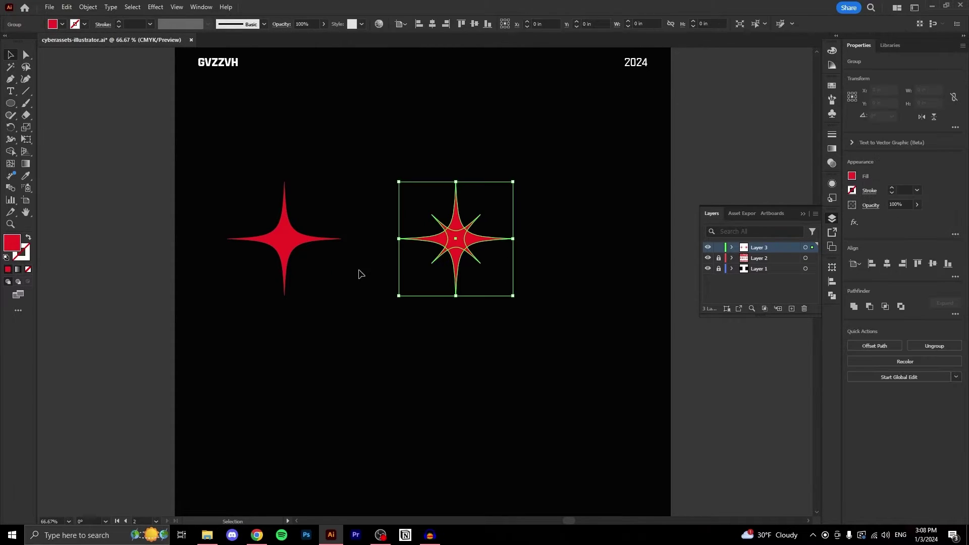
left_click_drag(487, 240, 448, 240)
left_click_drag(510, 221, 361, 396)
left_click(258, 225)
scroll(187, 180, "up", 1)
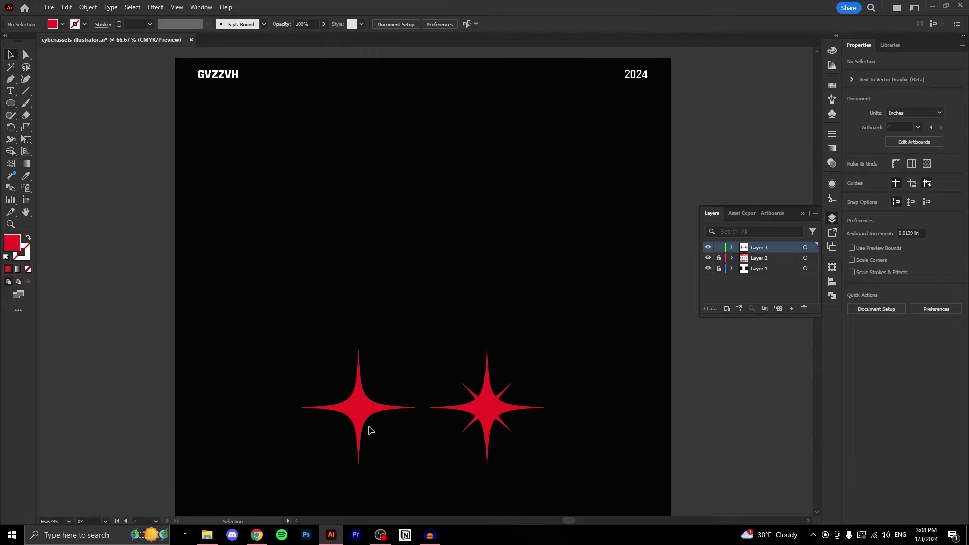
Step: Draw a thin, tall red rectangle above the stars
left_click(10, 102)
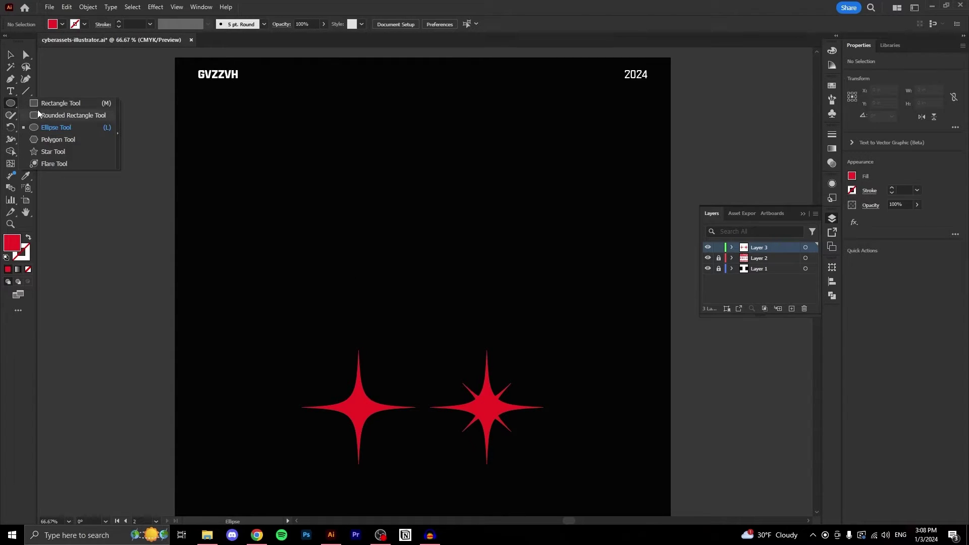
left_click(48, 109)
left_click_drag(387, 154, 386, 320)
left_click(10, 54)
left_click(437, 194)
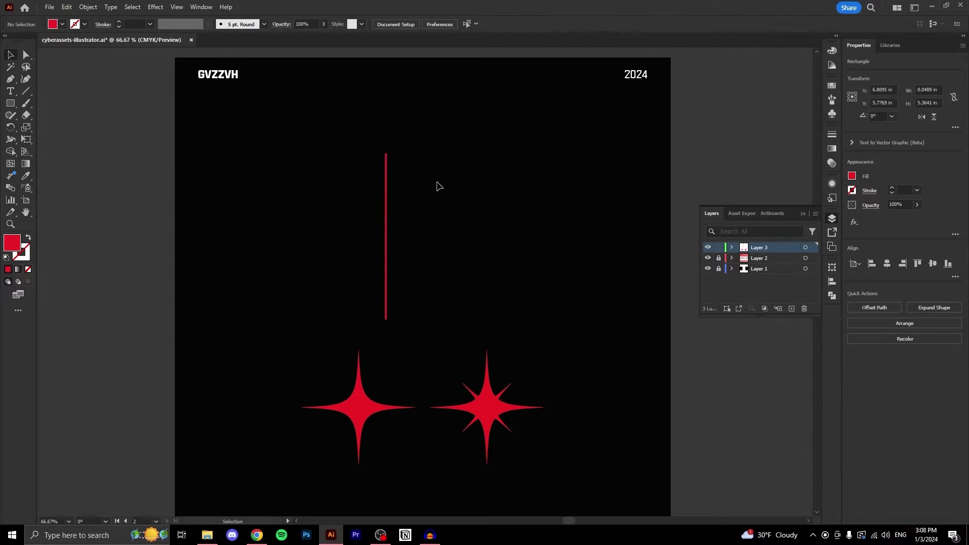
Step: Rotate a 90° copy of the bar to make a cross
left_click(388, 216)
key("a")
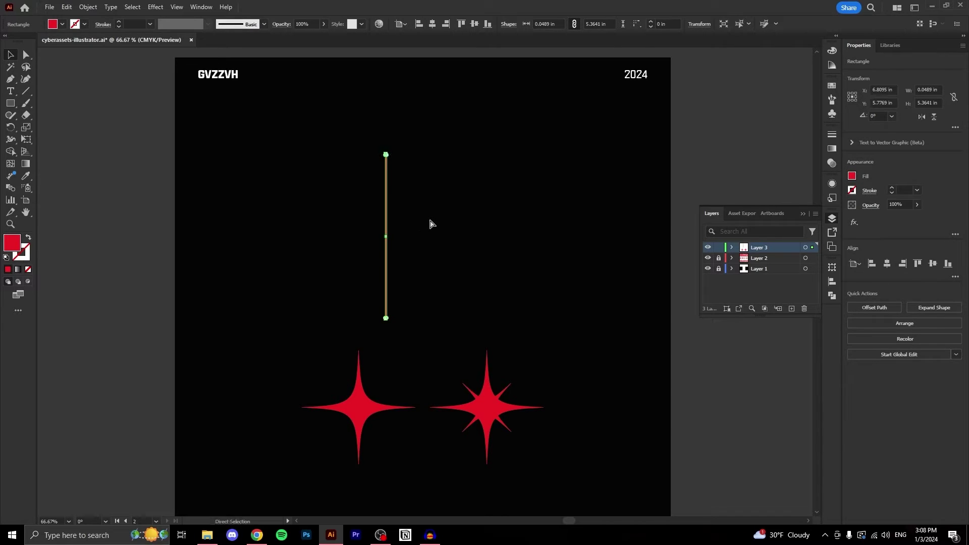
key("ctrl")
key("v")
left_click_drag(390, 149, 448, 245)
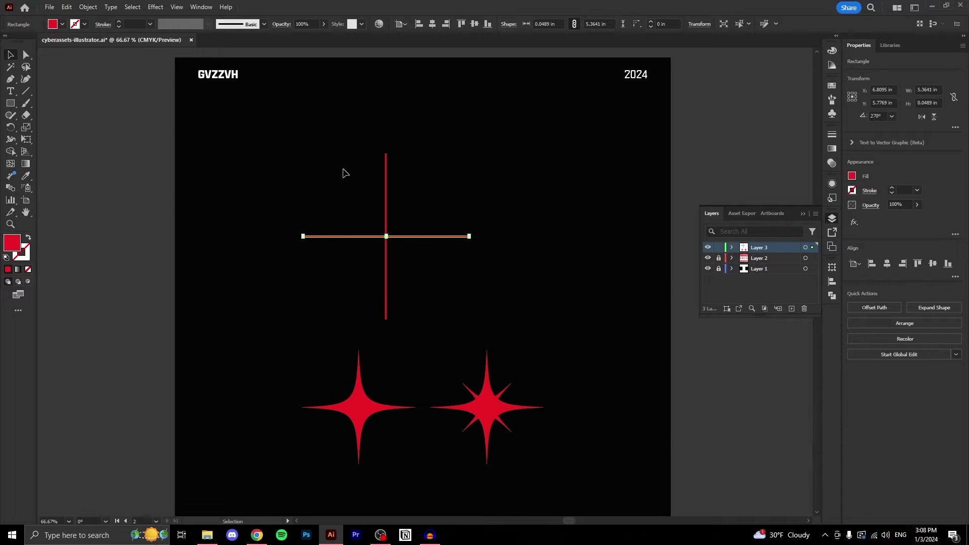
left_click(451, 212)
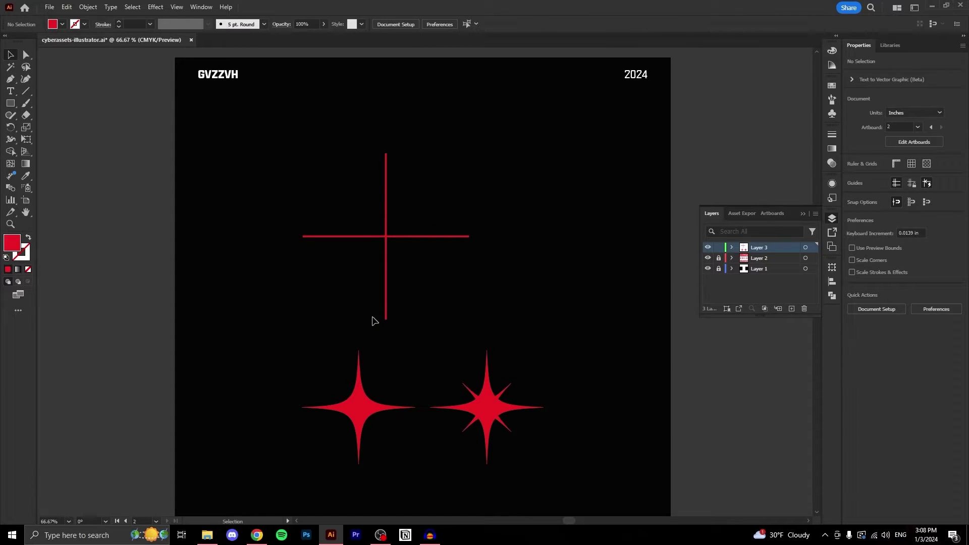
scroll(385, 346, "down", 1)
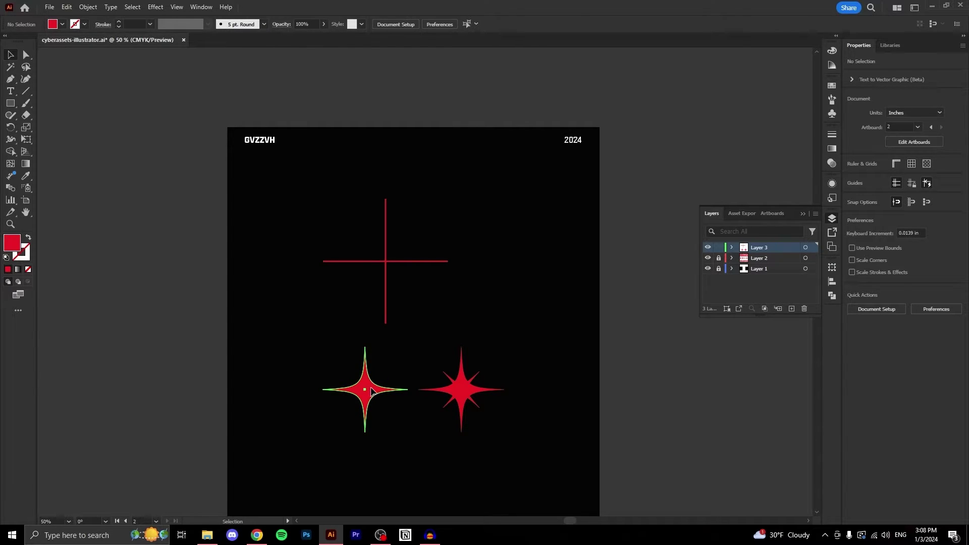
Step: Copy the left four-pointed star onto the centre of the thin cross and select them together
left_click(372, 391)
left_click_drag(371, 391, 389, 267)
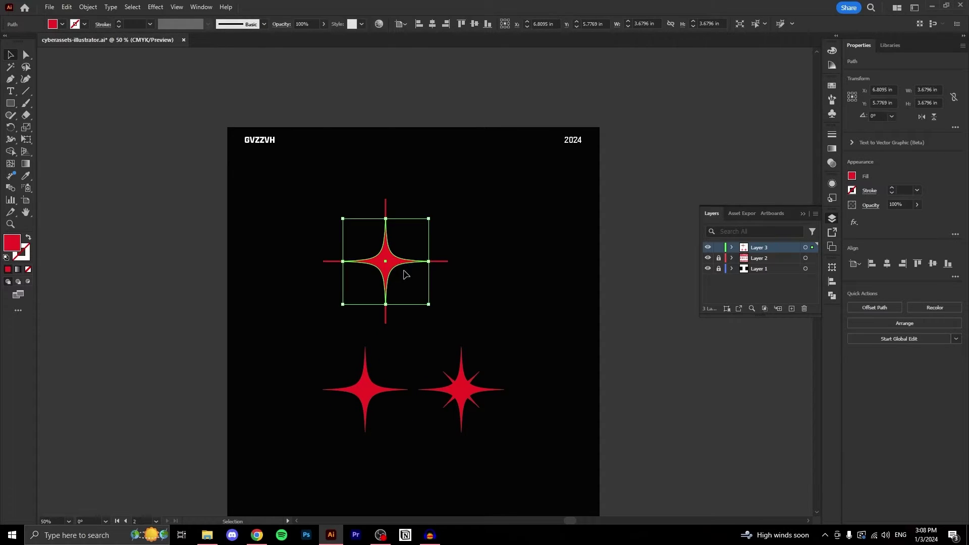
left_click_drag(428, 182, 353, 209)
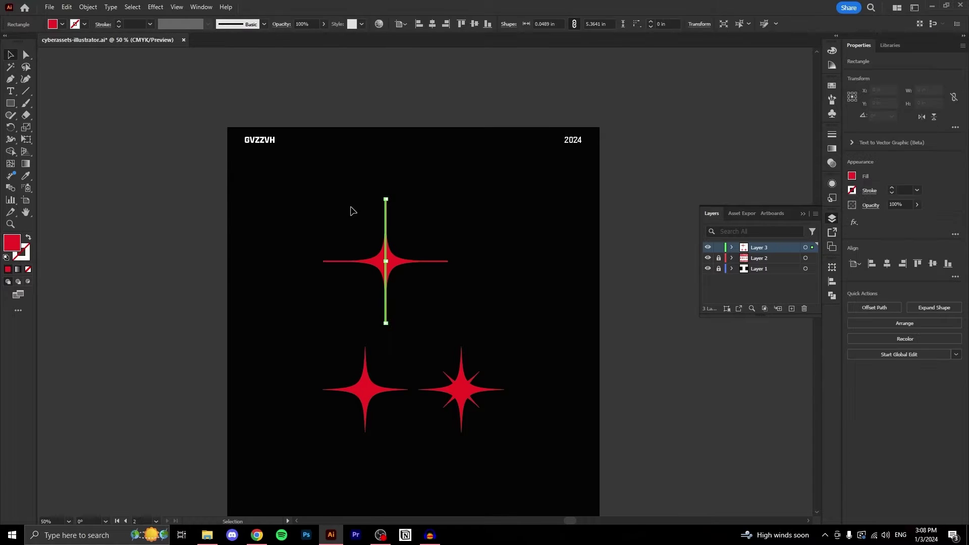
left_click(336, 261, "shift")
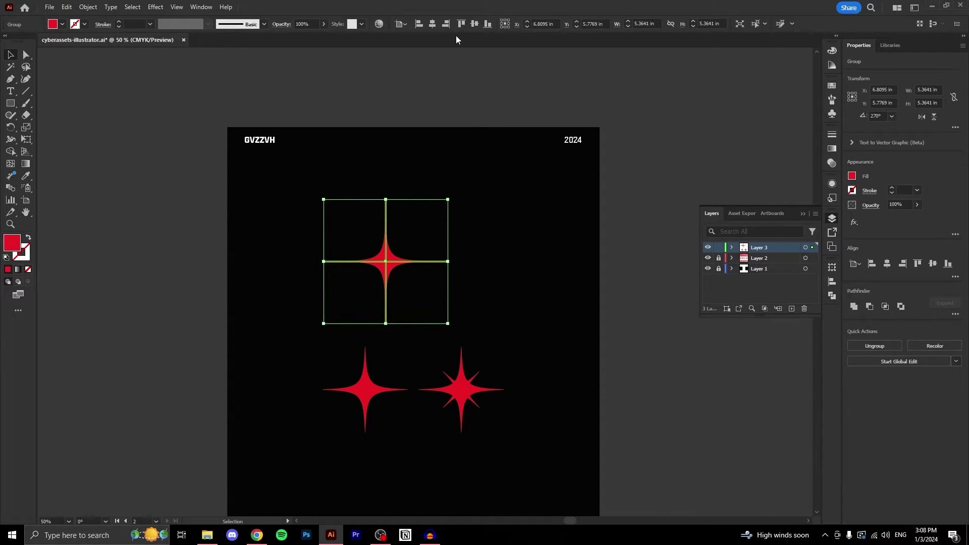
left_click(475, 223)
left_click_drag(468, 222, 303, 303)
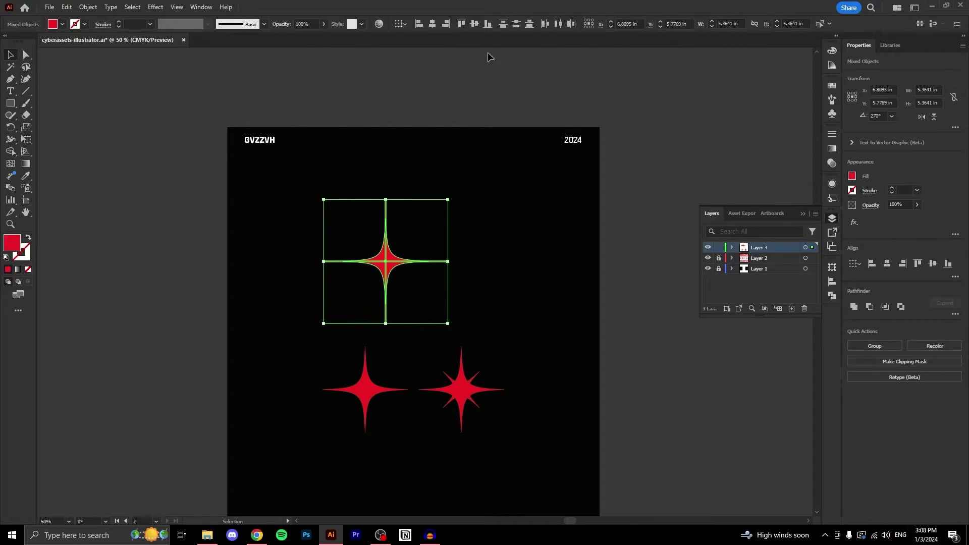
left_click(470, 231)
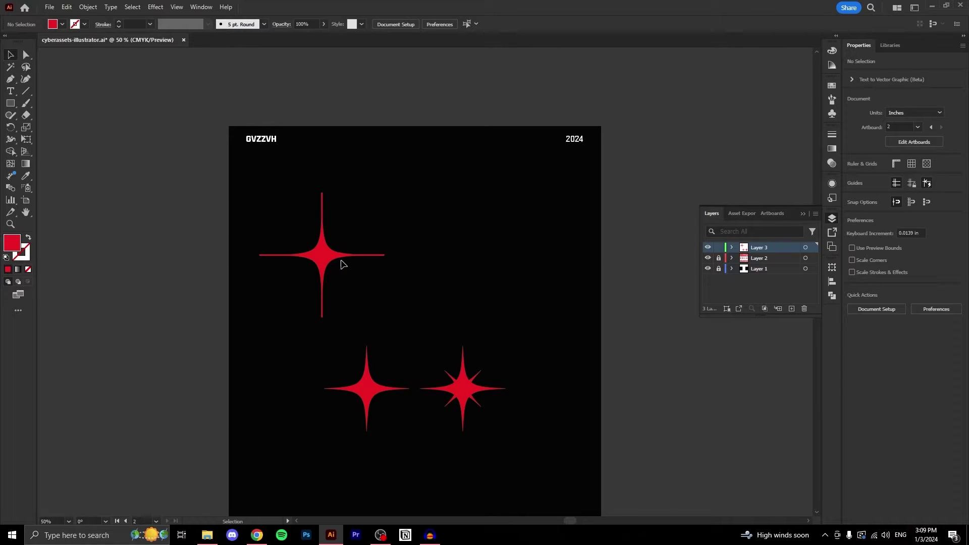
scroll(338, 260, "up", 1)
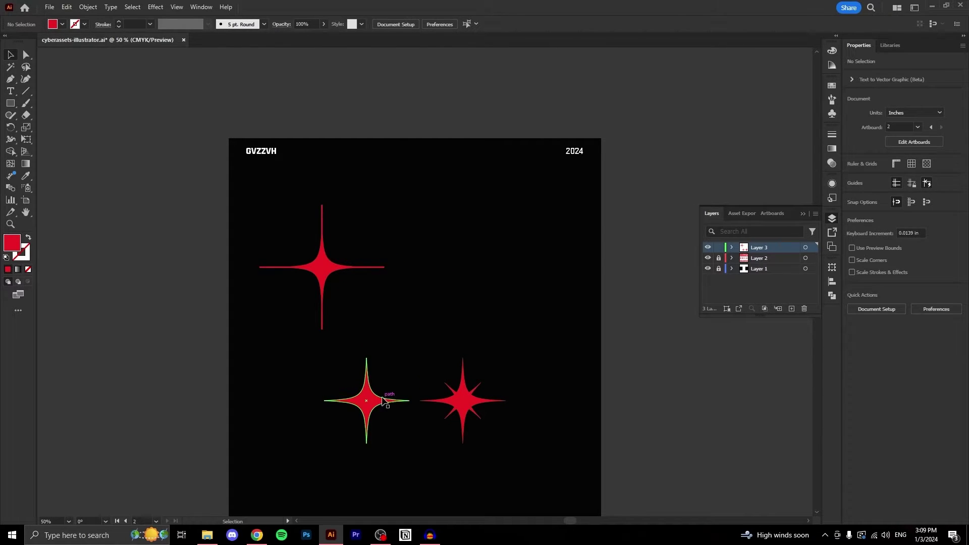
Step: Duplicate the ray star and its crossing red lines to the right
left_click(327, 266)
left_click_drag(368, 244, 238, 316)
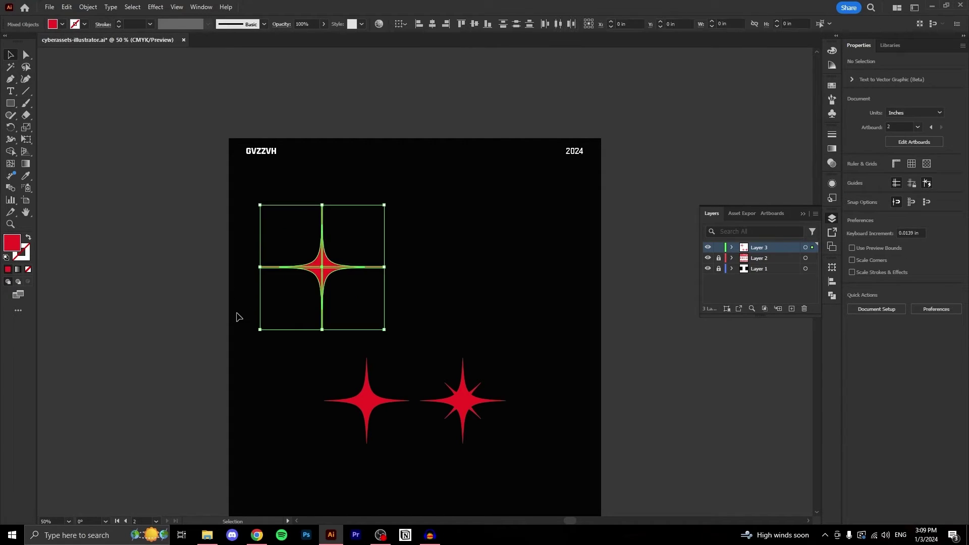
left_click_drag(329, 276, 499, 276)
left_click(333, 280)
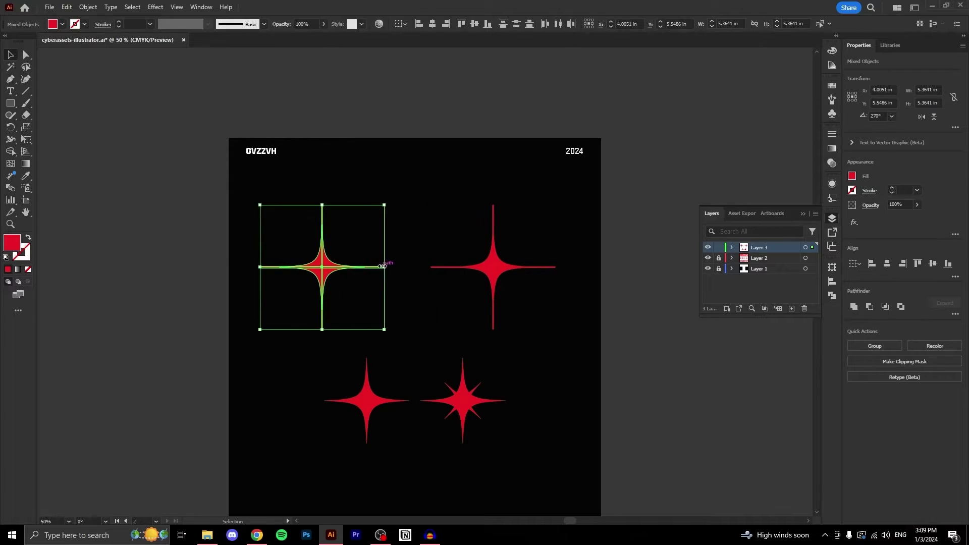
left_click(459, 222)
Step: Drag the top anchor of the copy's vertical ray far upward
key("ctrl+equal")
key("a")
left_click_drag(408, 194, 360, 206)
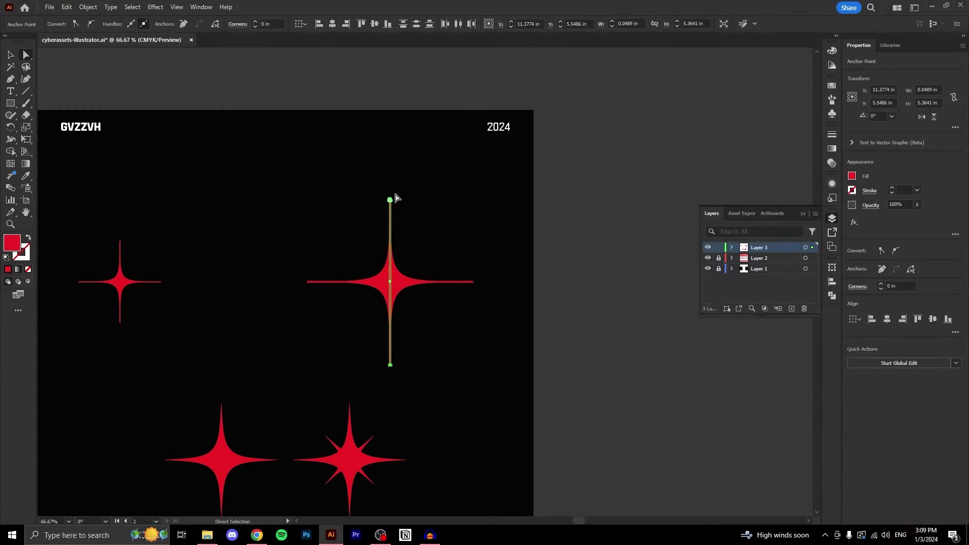
scroll(396, 198, "up", 4)
left_click_drag(376, 216, 384, 49)
scroll(407, 129, "down", 6)
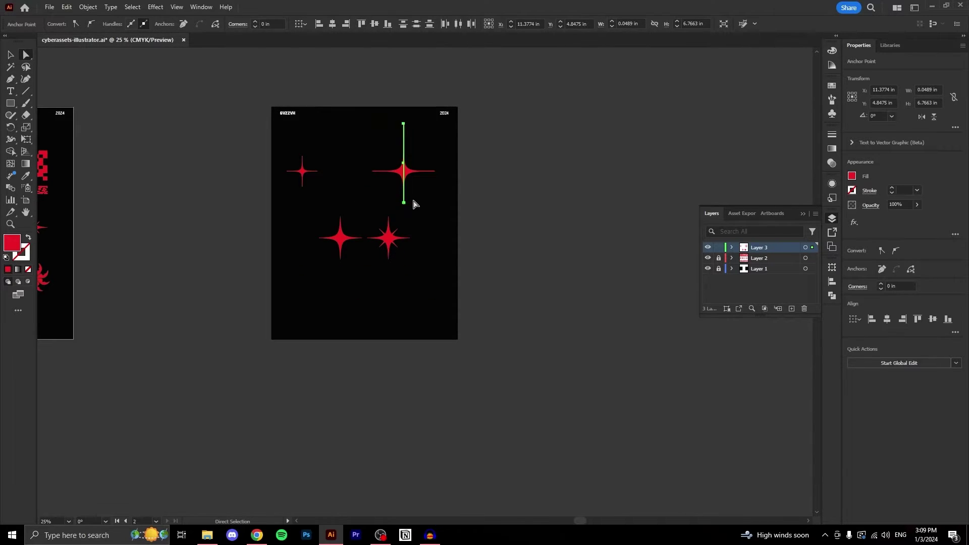
left_click(414, 203)
Step: Extend the bottom anchor of the vertical ray about 1.81 in further down
scroll(411, 201, "up", 3)
mouse_move(405, 198)
left_mouse_down()
mouse_move(383, 203)
mouse_move(394, 204)
left_mouse_up()
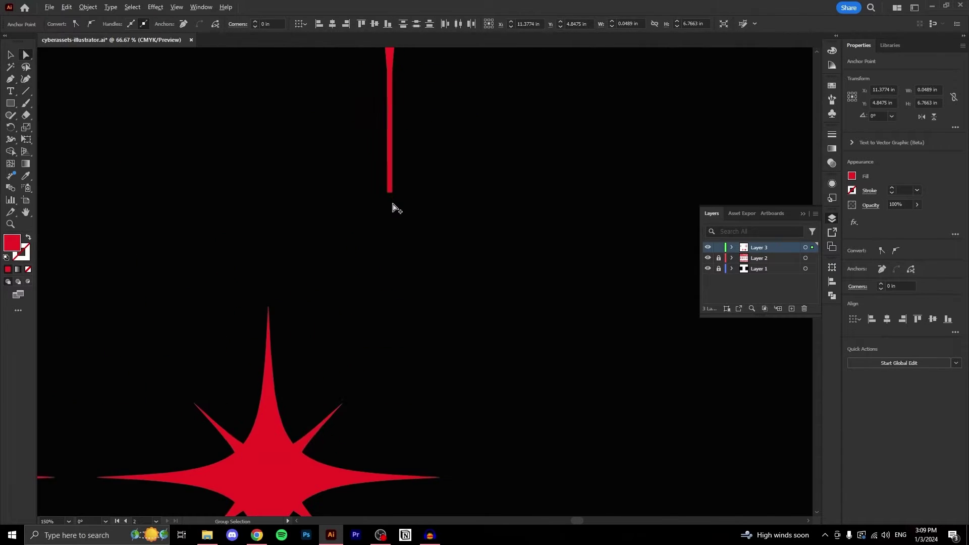
scroll(392, 204, "up", 3)
left_click_drag(389, 196, 398, 363)
scroll(433, 280, "down", 6)
left_click(435, 299)
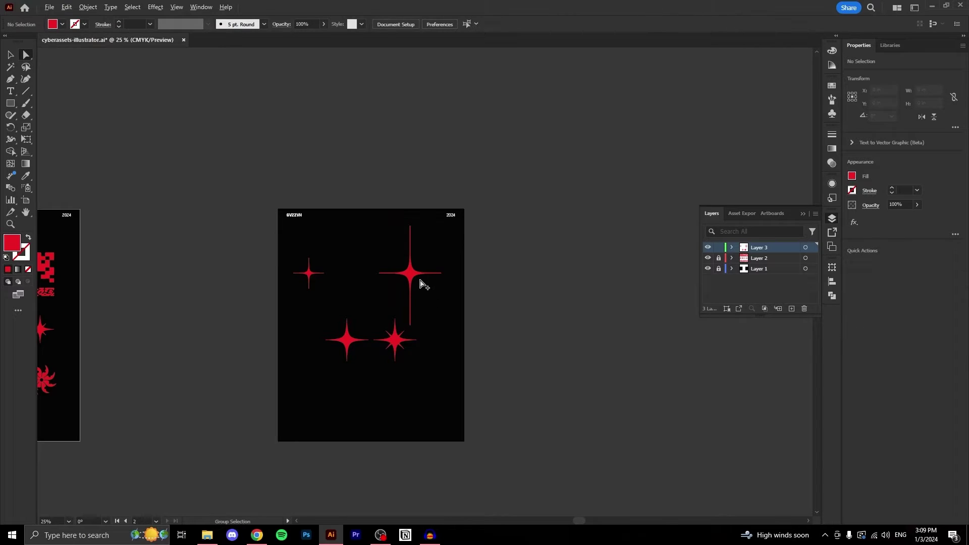
scroll(424, 281, "up", 1)
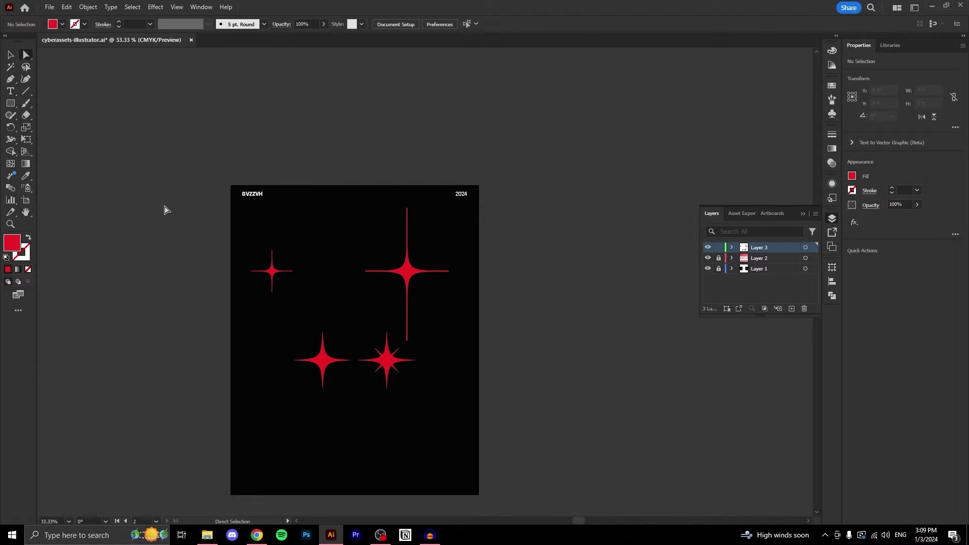
Step: Nudge the large upper-right star and enlarge the small upper-left star
left_click(10, 55)
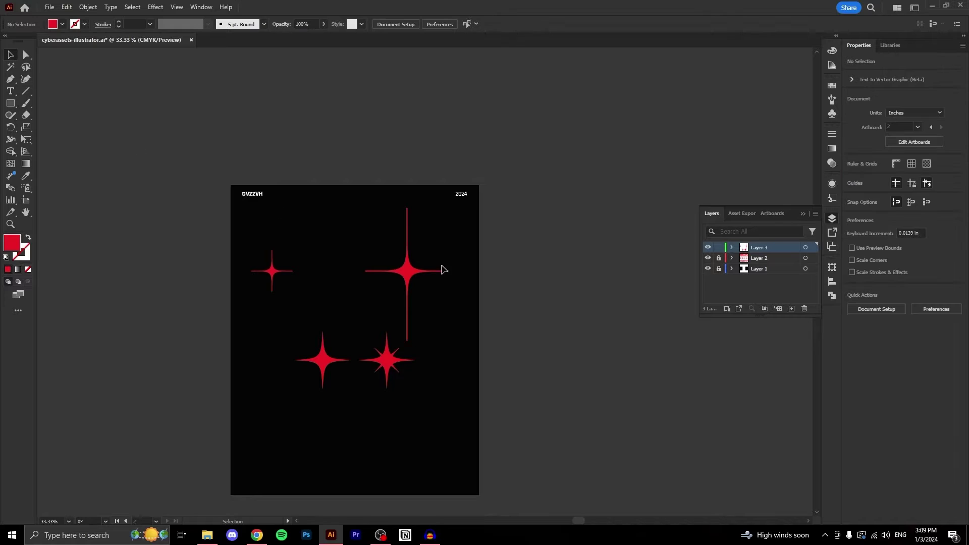
mouse_move(409, 276)
left_mouse_down()
mouse_move(416, 269)
mouse_move(408, 268)
left_mouse_up()
left_click(301, 268)
mouse_move(300, 268)
left_mouse_down()
mouse_move(260, 288)
mouse_move(286, 266)
mouse_move(317, 268)
left_mouse_up()
left_click(324, 273)
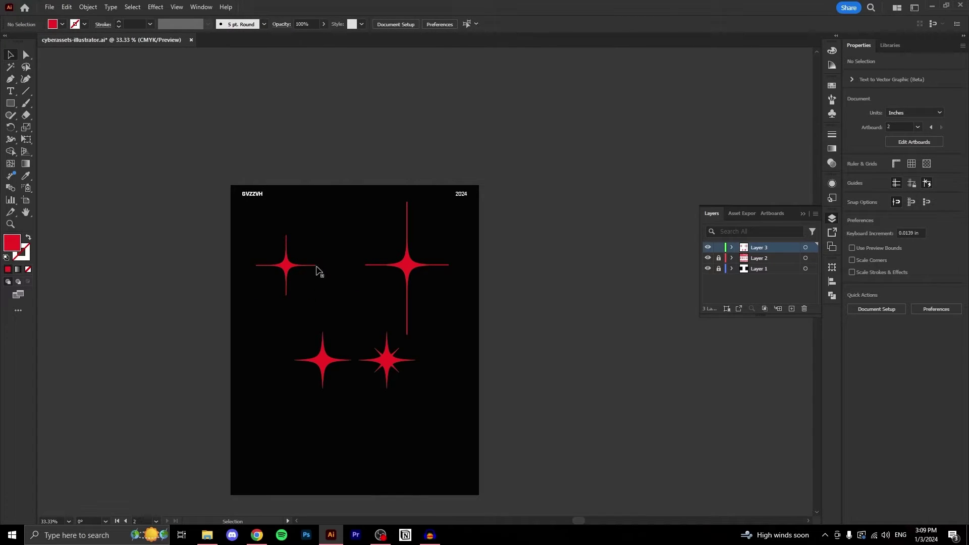
Step: Rotate the upper-left star and shrink it slightly to give it diagonal rays
left_click(286, 277)
key("a")
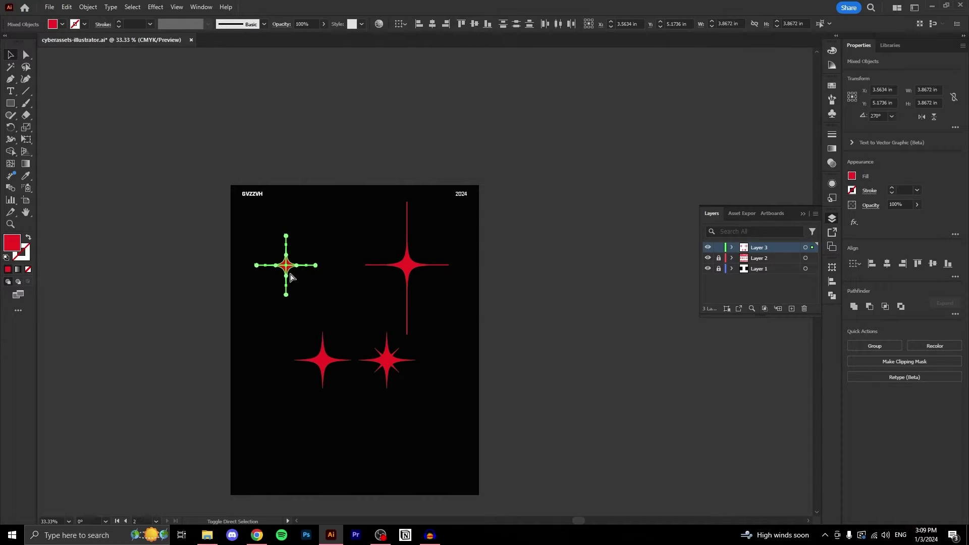
key("v")
left_click_drag(318, 229, 323, 302)
left_click_drag(316, 235, 303, 249)
left_click(328, 292)
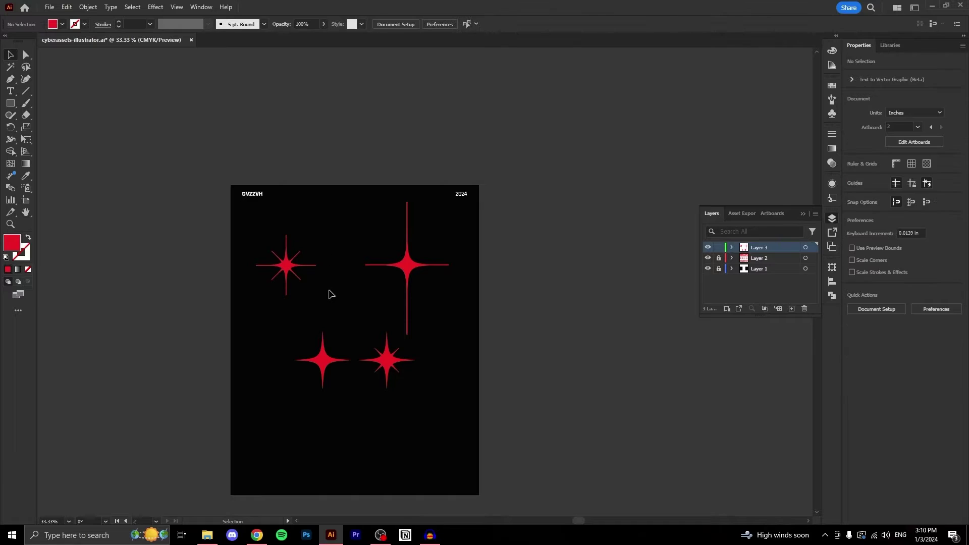
scroll(298, 277, "up", 1)
left_click_drag(345, 214, 241, 306)
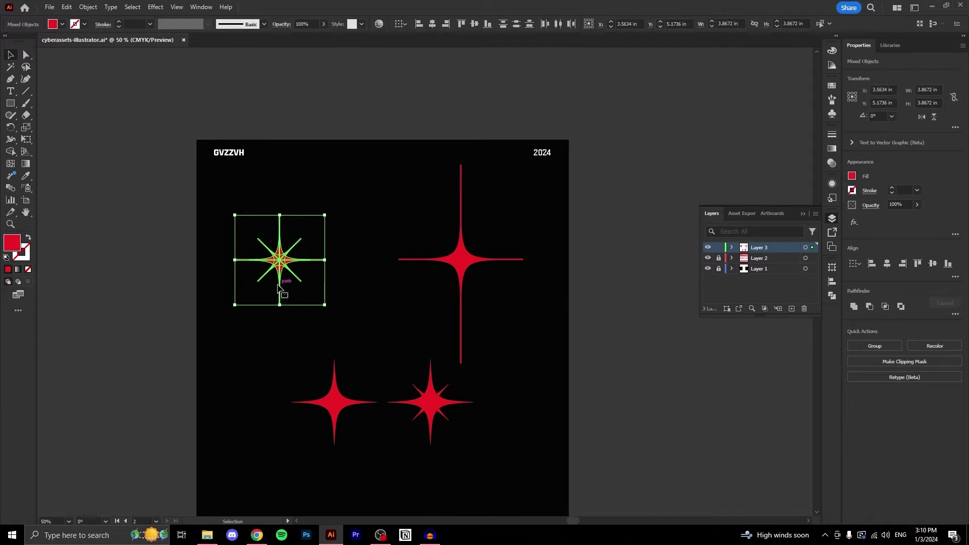
scroll(374, 288, "down", 1)
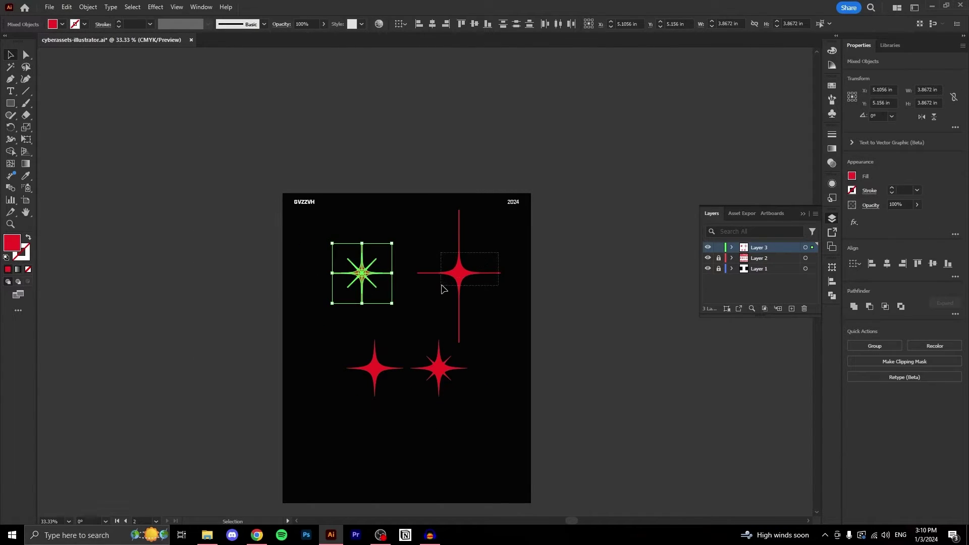
Step: Scale the tall upper-right sparkle narrower from its side handle
left_click(467, 277)
left_click_drag(502, 277, 439, 277)
left_click(487, 289)
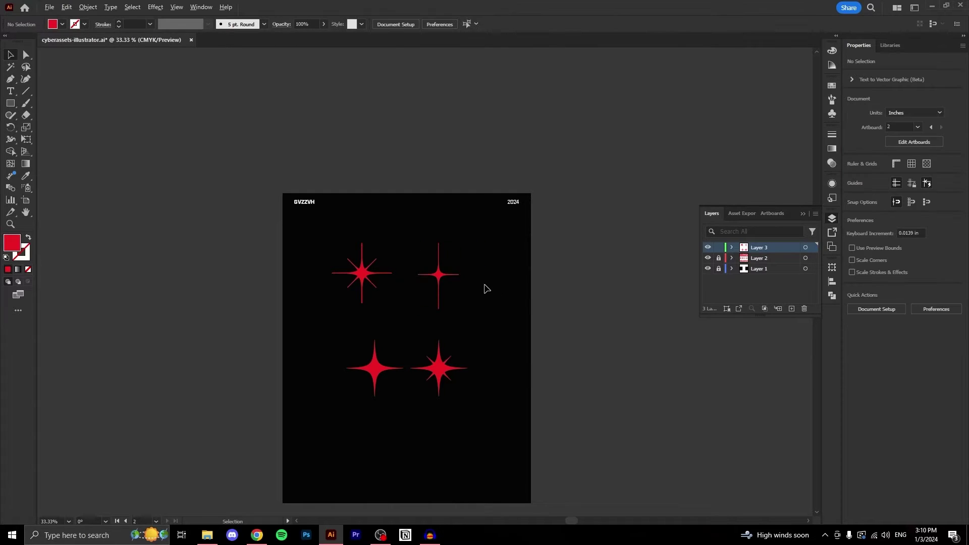
scroll(484, 287, "up", 1)
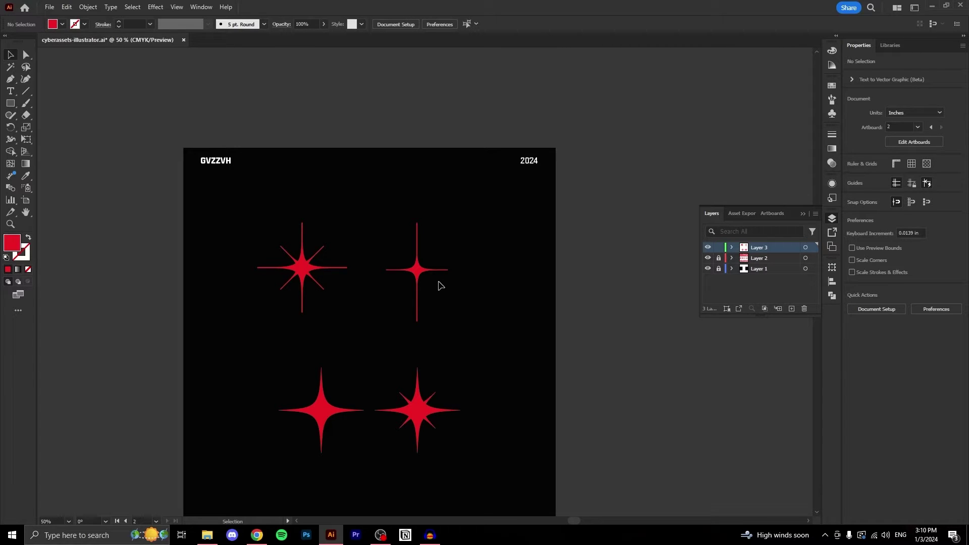
Step: Remove the sparkle stars, leaving only the GVZZVH and 2024 text on black
left_click_drag(456, 239, 389, 306)
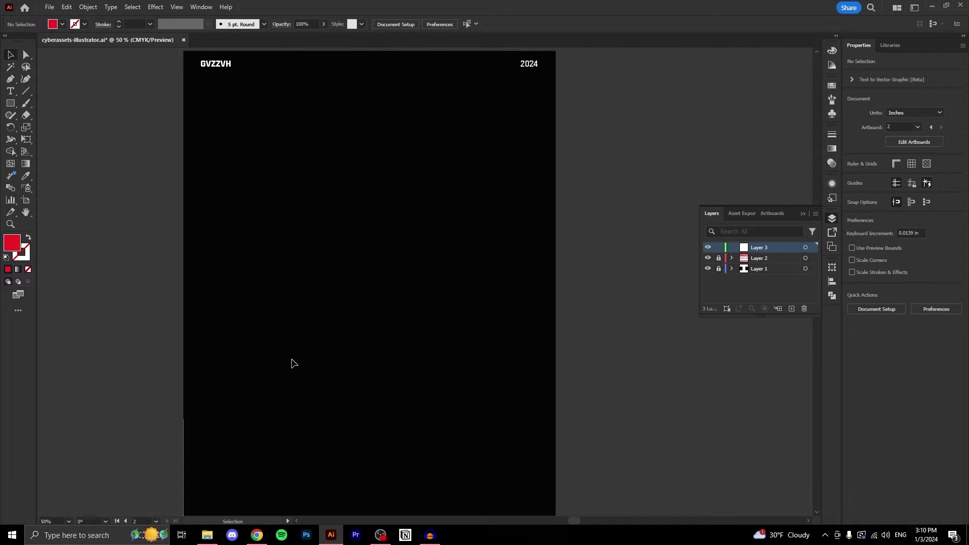
left_click(27, 103)
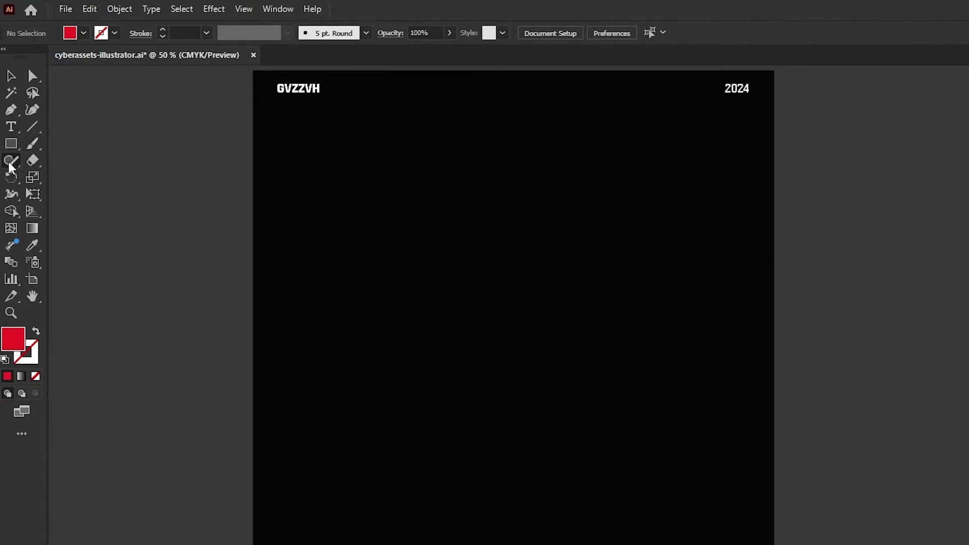
Step: Draw a closed S-curve crescent with the Pencil tool
left_click(10, 115)
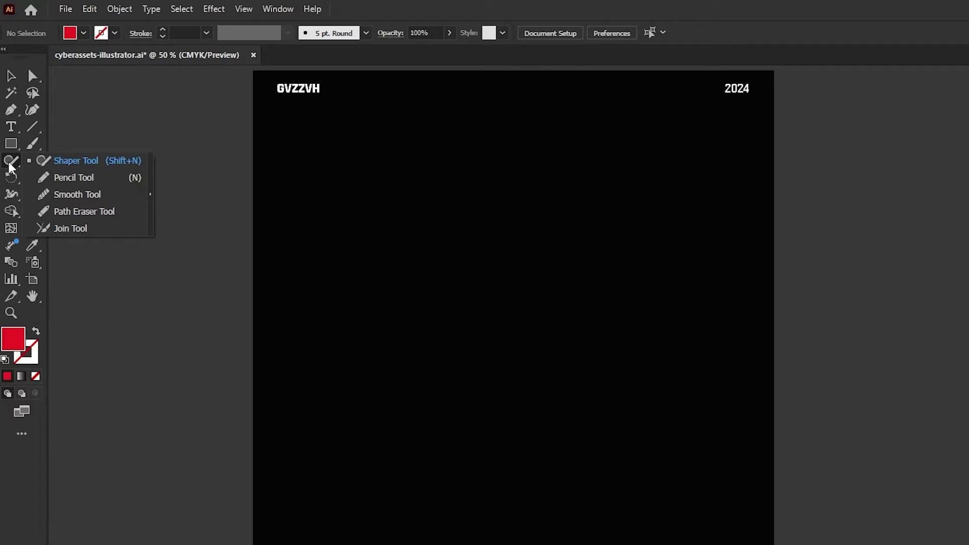
left_click(93, 179)
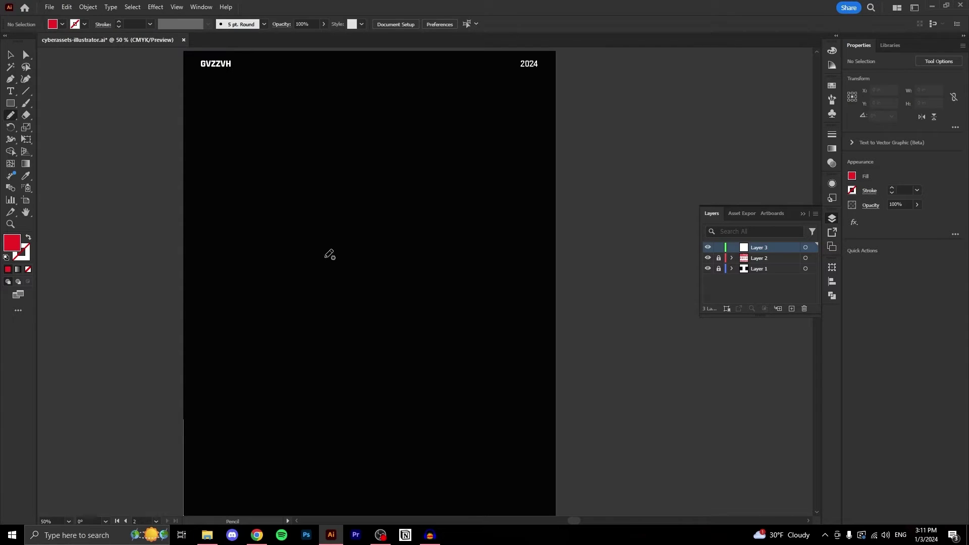
scroll(329, 254, "up", 1)
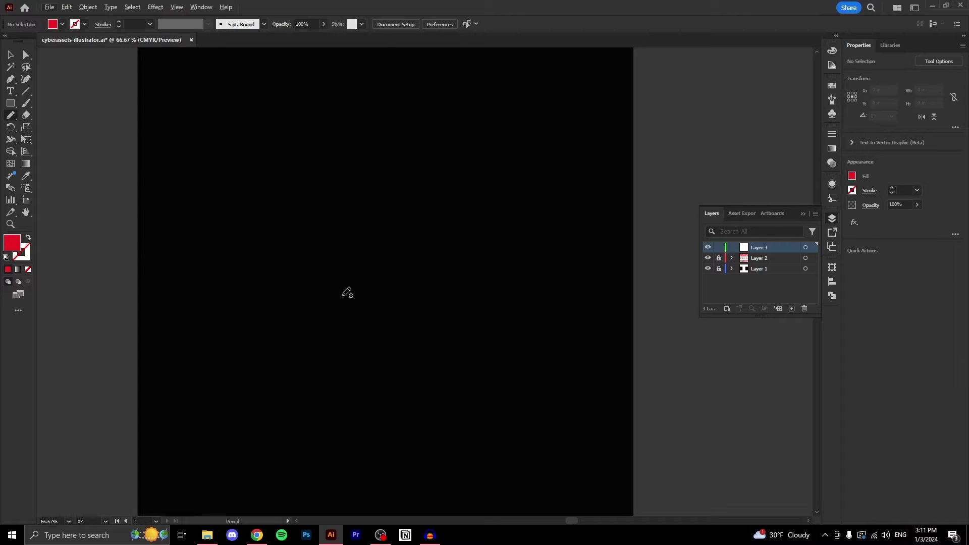
mouse_move(342, 277)
left_mouse_down()
mouse_move(366, 250)
mouse_move(352, 213)
left_mouse_up()
left_click_drag(358, 301, 357, 303)
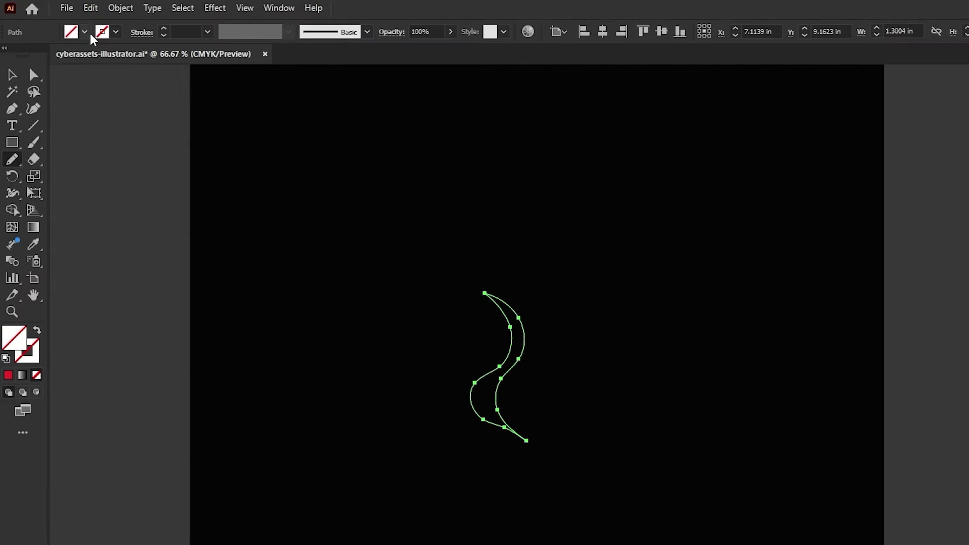
Step: Fill the crescent red and move it up near the artboard centre
left_click(62, 25)
left_click(46, 60)
left_click_drag(519, 343, 564, 304)
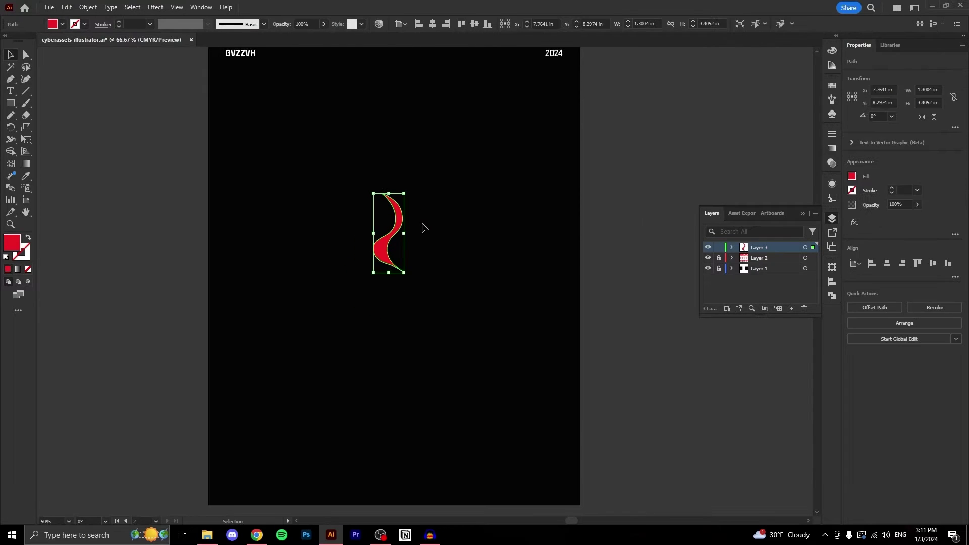
scroll(428, 227, "up", 1)
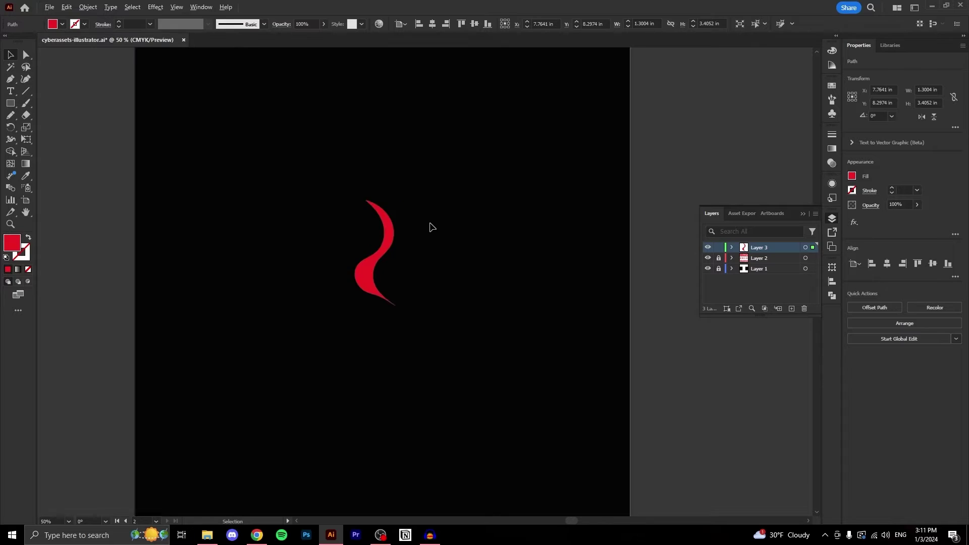
left_click_drag(387, 239, 398, 207)
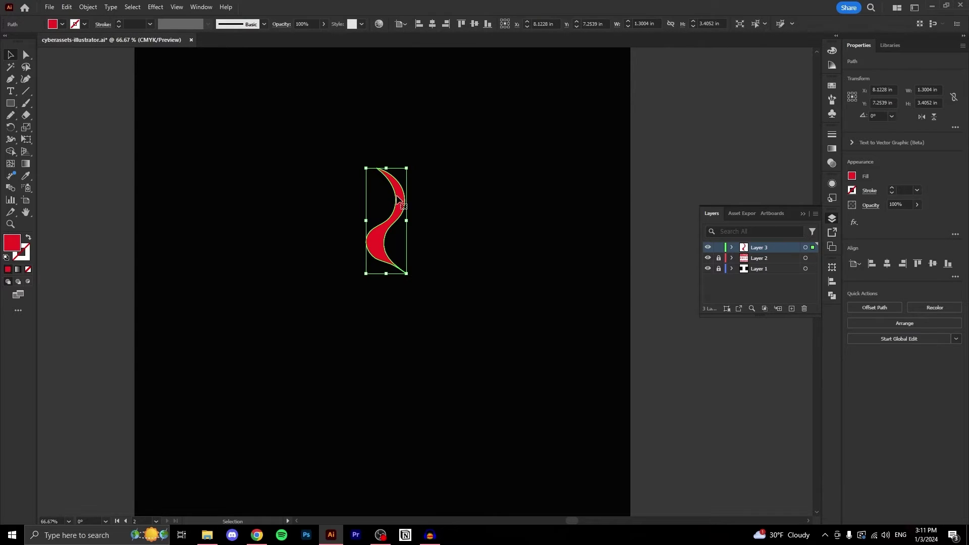
left_click(89, 10)
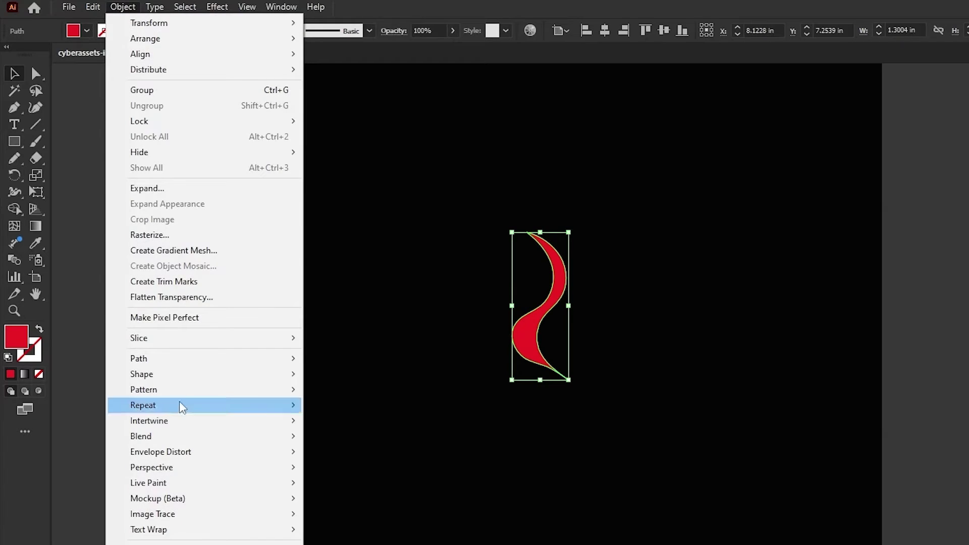
Step: Radially repeat the crescent into an eight-blade sunburst, reshape a blade, and scale it to about 4 in
mouse_move(128, 293)
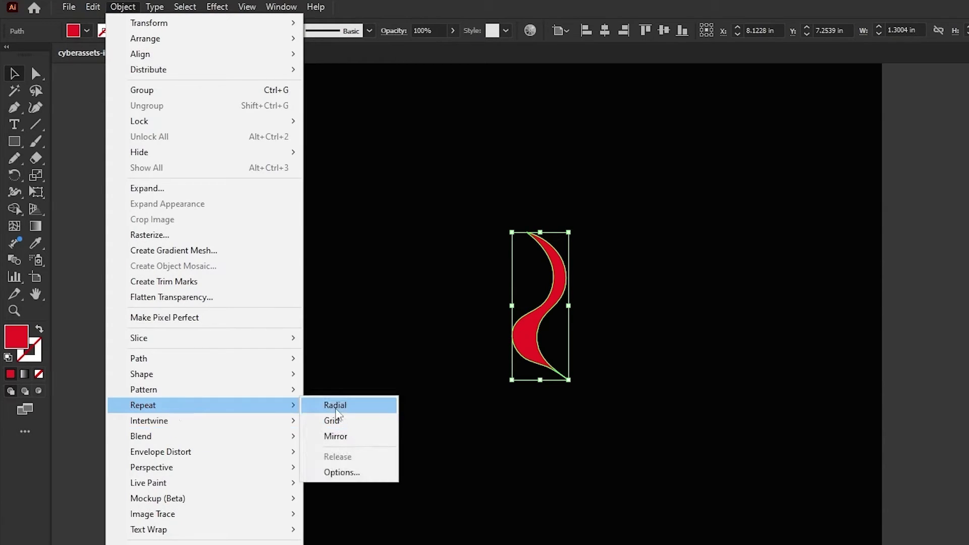
left_click(335, 407)
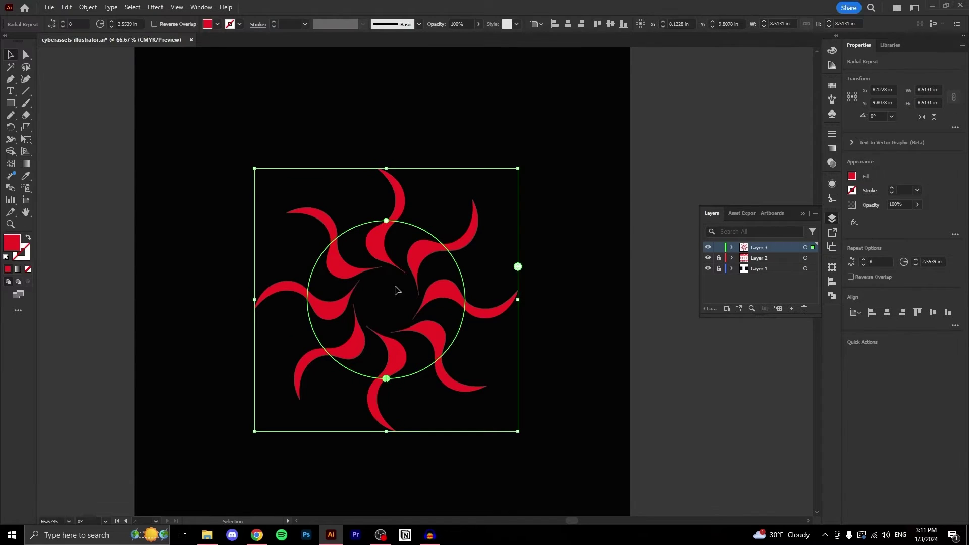
double_click(587, 373)
left_click_drag(417, 257, 408, 267)
double_click(498, 263)
key("ctrl+minus")
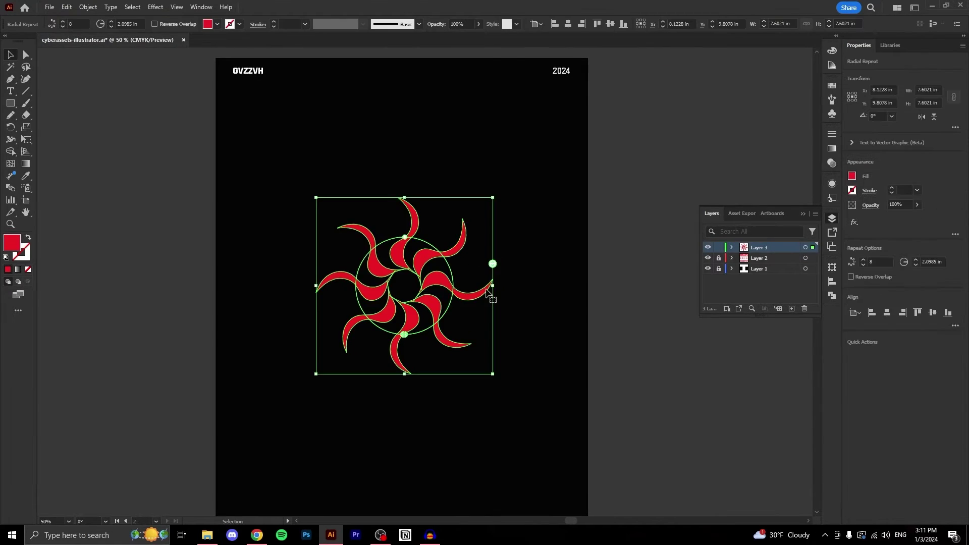
left_click_drag(492, 283, 416, 200)
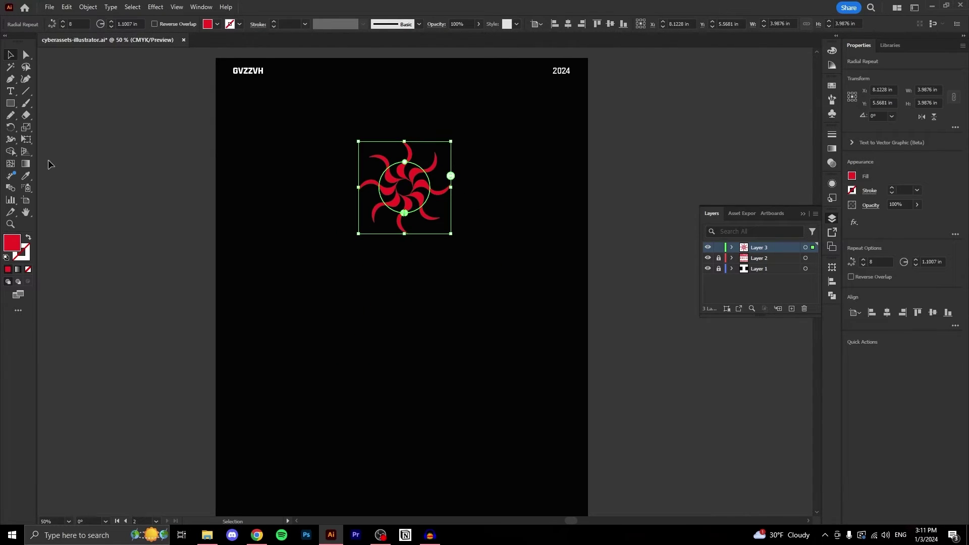
left_click(10, 118)
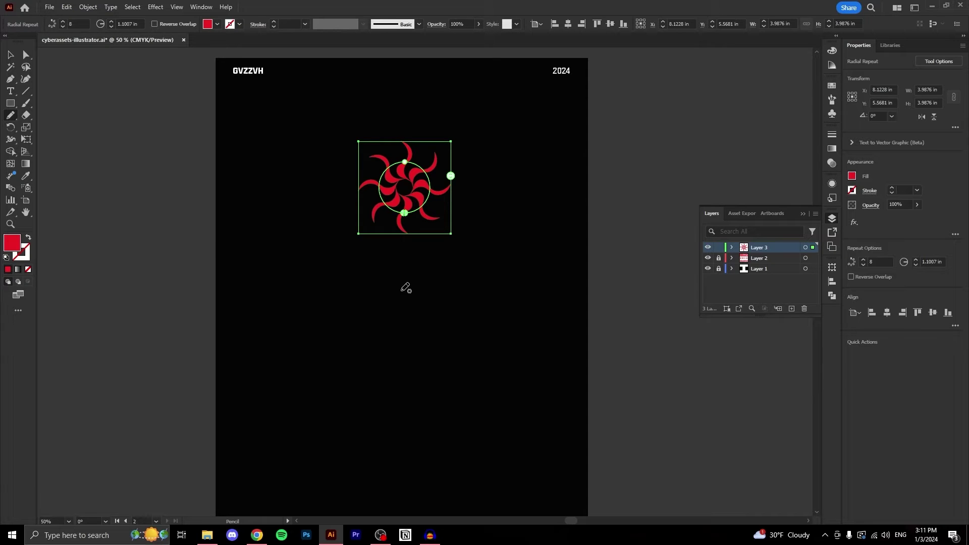
Step: Draw a lightning bolt about 2.81 by 5.08 in below the sunburst and fill it red
mouse_move(406, 286)
left_mouse_down()
mouse_move(364, 333)
mouse_move(399, 325)
mouse_move(386, 375)
left_mouse_up()
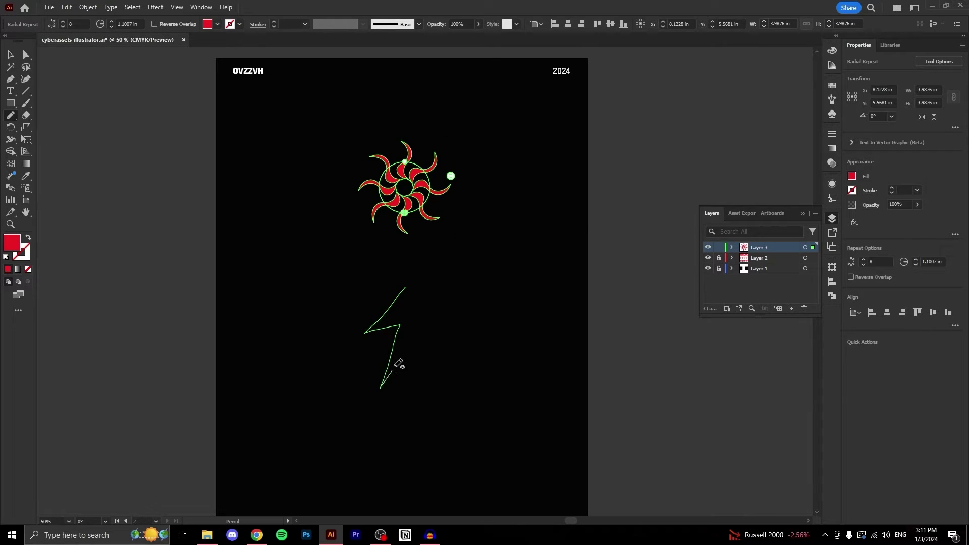
left_click_drag(427, 272, 428, 270)
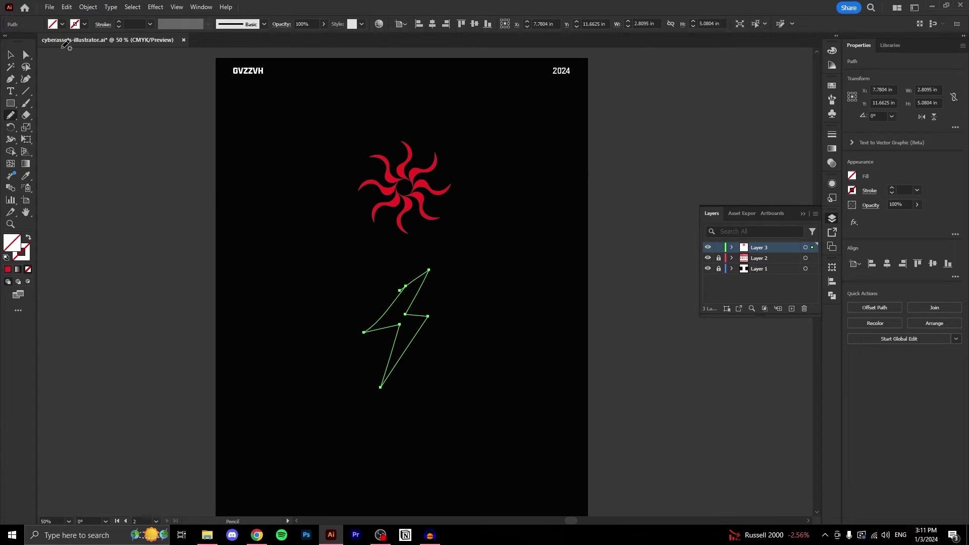
left_click(62, 24)
left_click(34, 44)
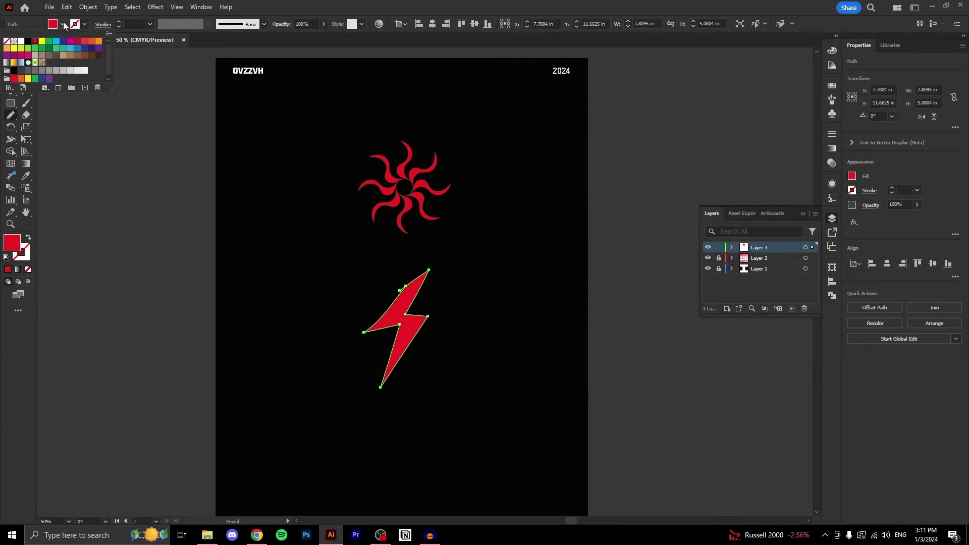
left_click(11, 55)
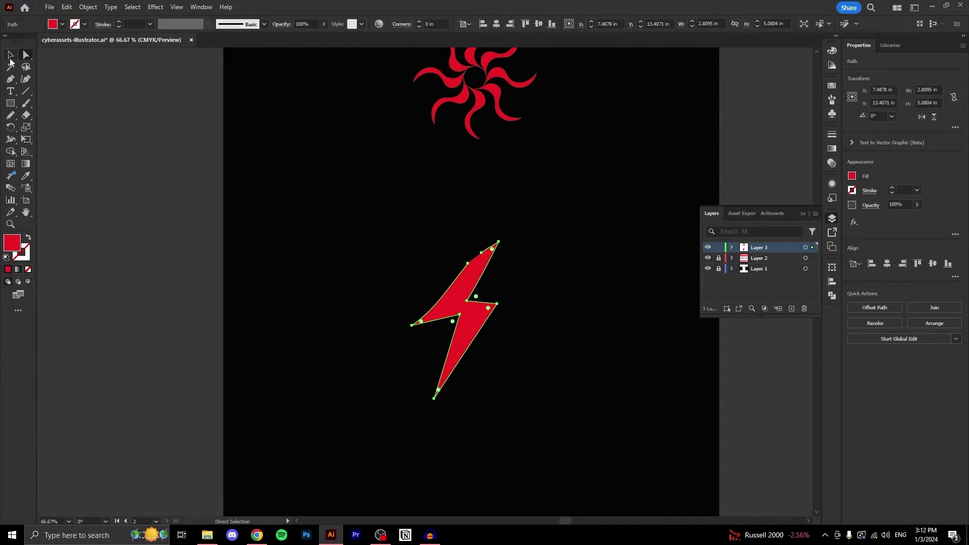
left_click(10, 55)
Step: Radially repeat the bolt into an eight-bolt ring, reposition its source bolt, and shrink it to about 2.67 in
left_click(86, 7)
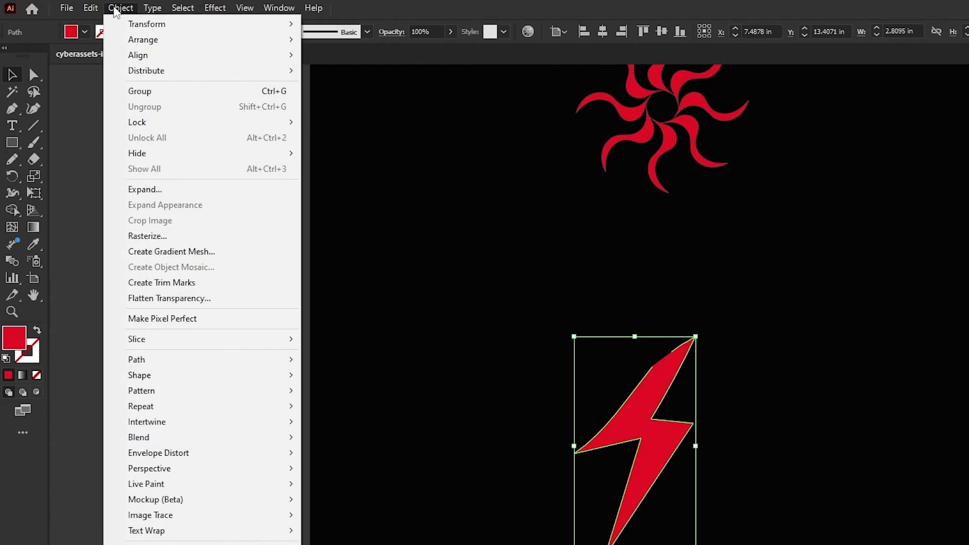
mouse_move(117, 292)
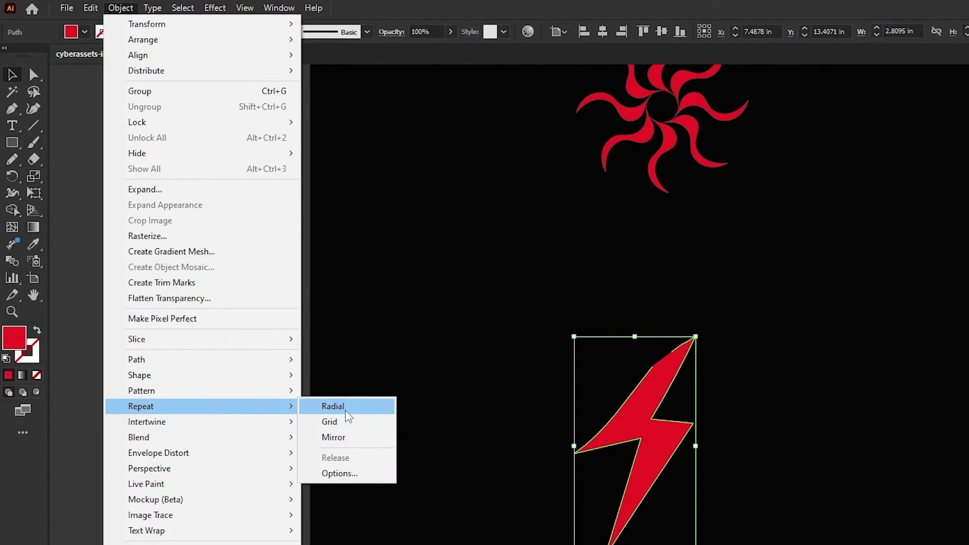
left_click(347, 415)
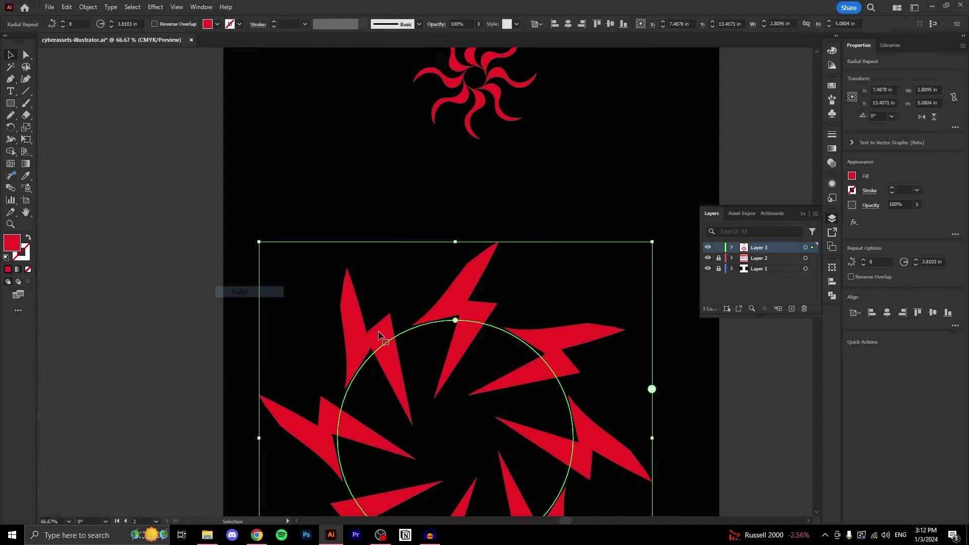
scroll(757, 517, "down", 3)
scroll(742, 514, "up", 2)
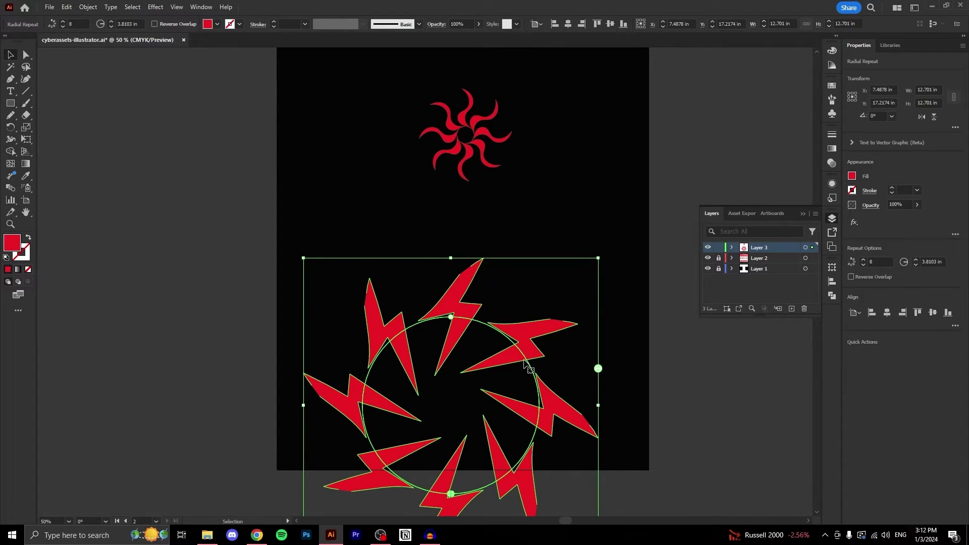
double_click(525, 364)
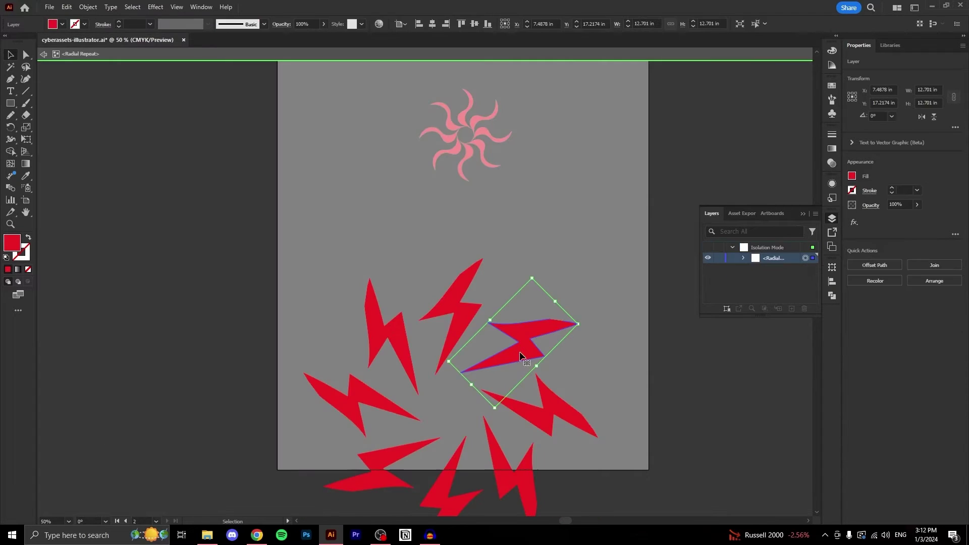
left_click_drag(513, 356, 437, 320)
double_click(557, 251)
key("ctrl+minus")
left_click(565, 338)
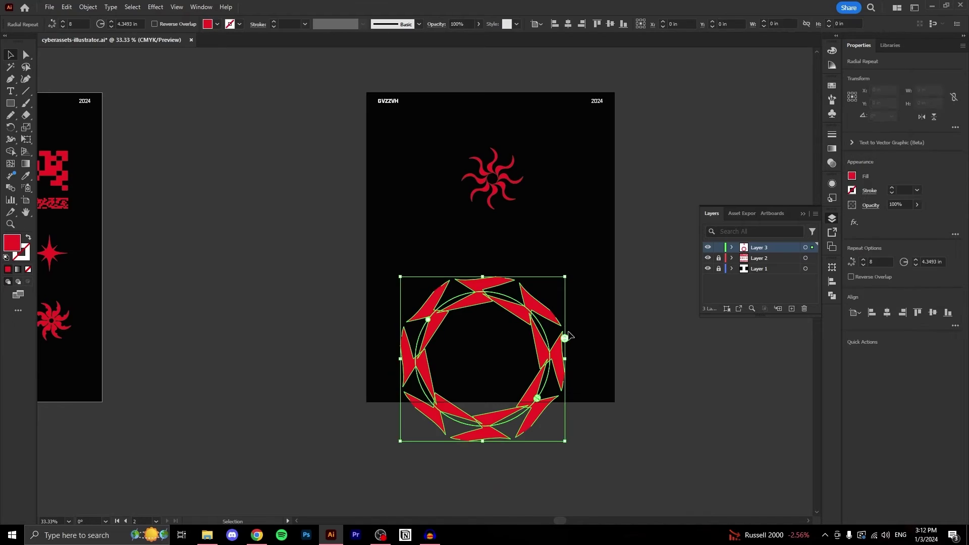
left_click_drag(565, 359, 577, 180)
Step: Draw a closed freehand claw shape below the top shapes with the Pencil tool
left_click(573, 206)
scroll(565, 179, "up", 2)
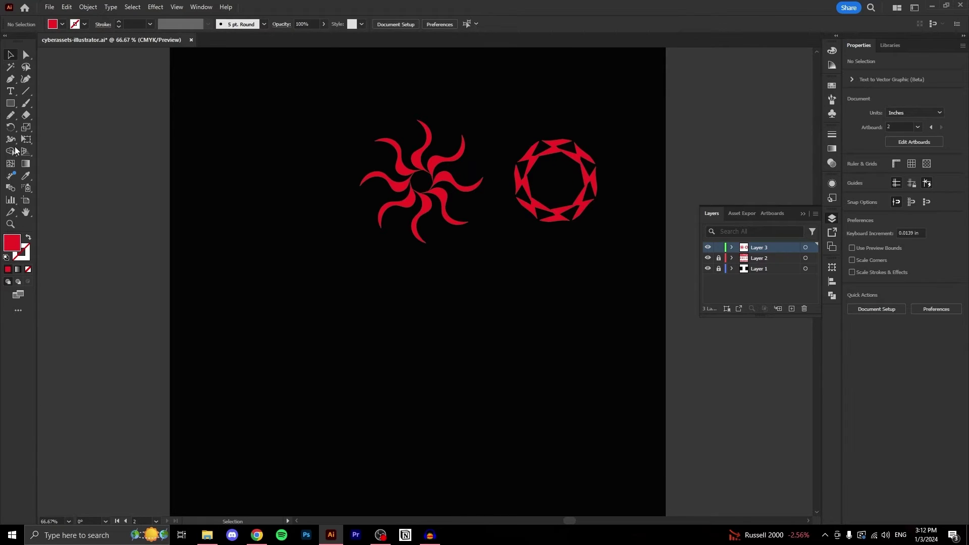
left_click(11, 116)
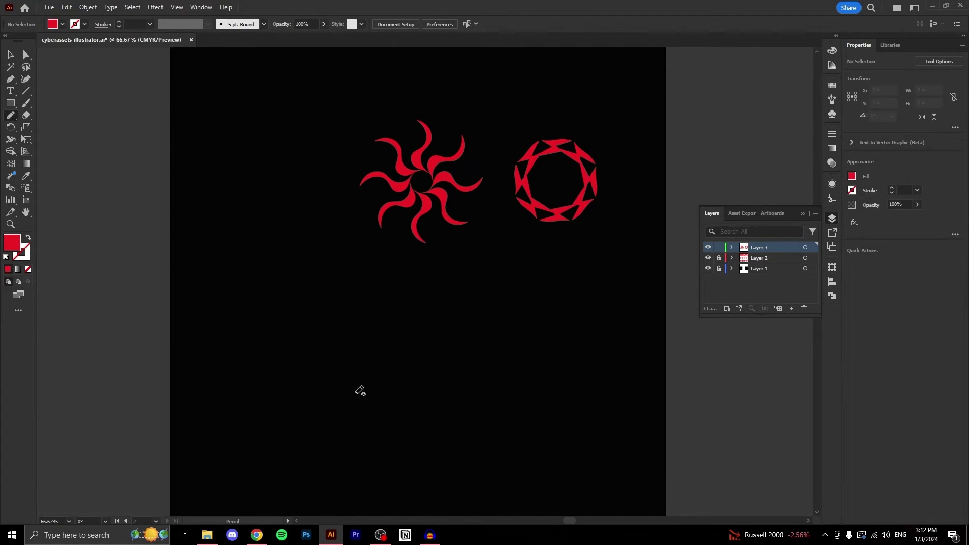
mouse_move(343, 423)
left_mouse_down()
mouse_move(376, 389)
mouse_move(346, 325)
mouse_move(404, 369)
mouse_move(421, 398)
mouse_move(399, 431)
mouse_move(472, 441)
left_mouse_up()
left_click_drag(464, 485, 391, 461)
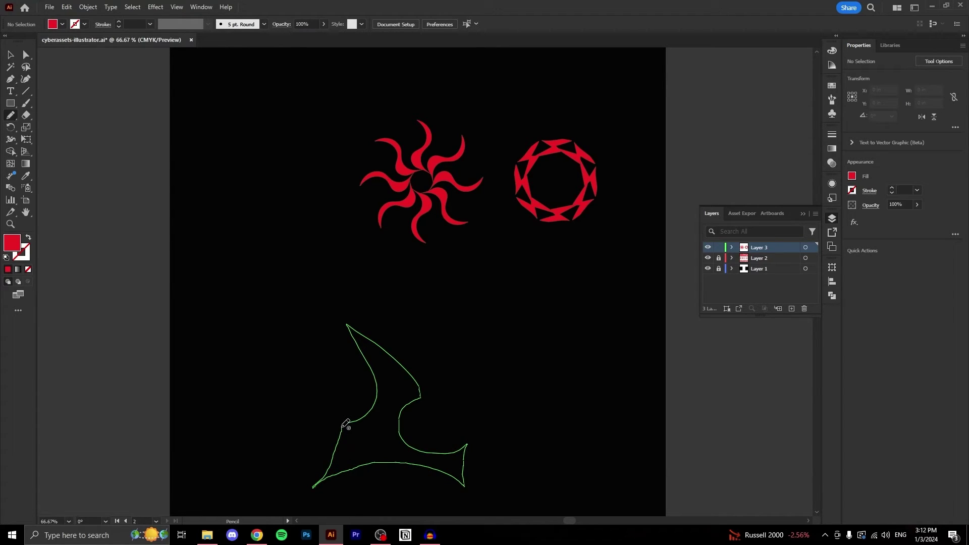
left_click_drag(347, 424, 344, 426)
Step: Fill the claw shape with red from the swatches and select it as a whole
scroll(432, 396, "down", 1)
left_click(62, 25)
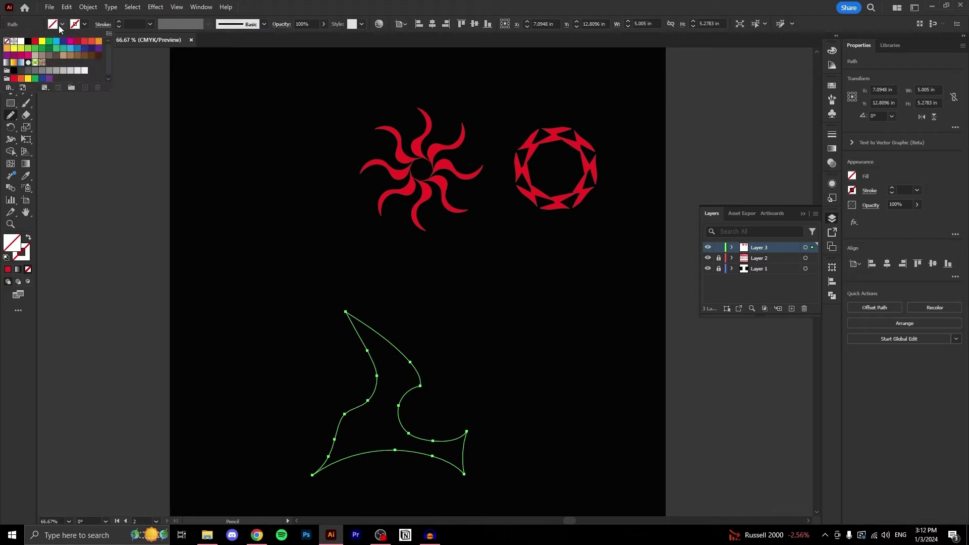
left_click(34, 41)
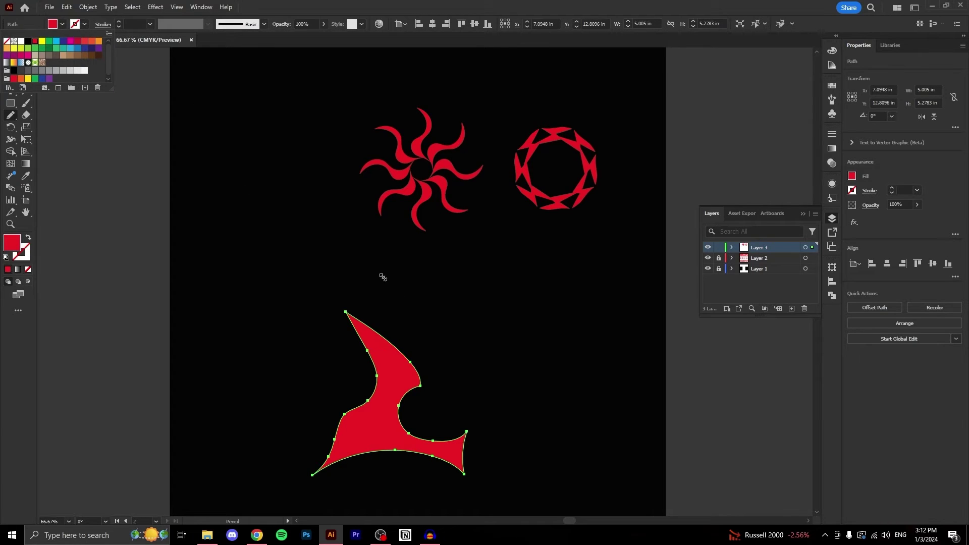
key("Escape")
left_click(10, 54)
Step: Scale the claw down to about 1.84 in wide and nudge it slightly up
scroll(418, 337, "down", 2)
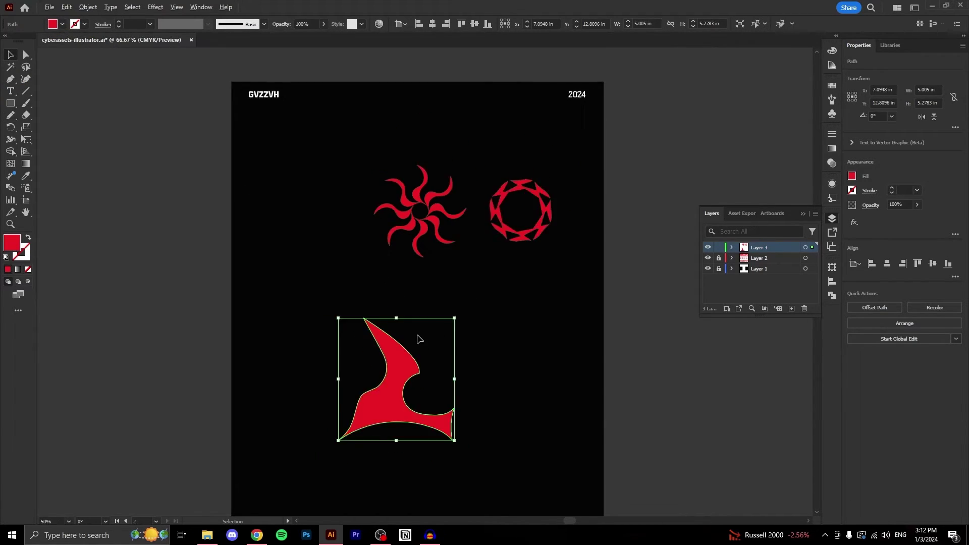
left_click_drag(418, 392, 447, 374)
left_click(448, 374)
scroll(439, 378, "up", 3)
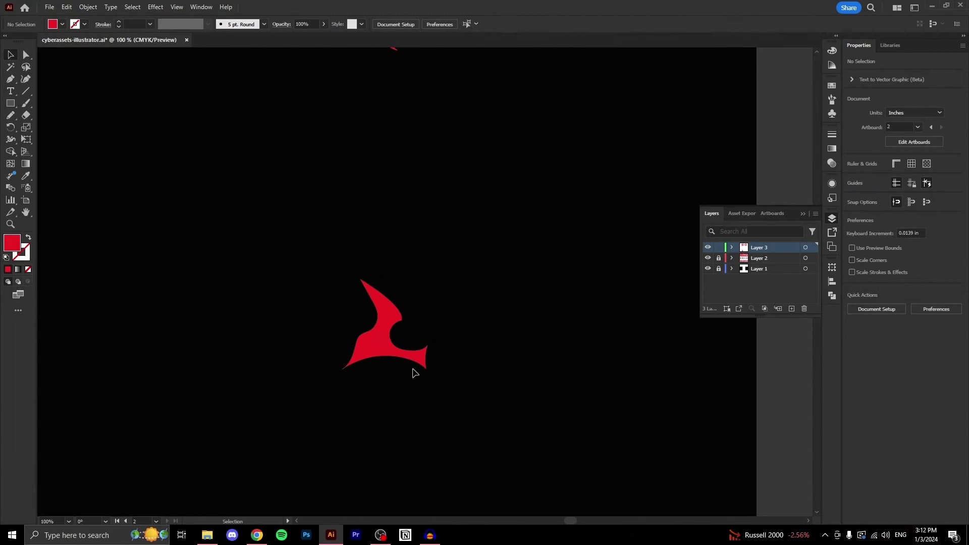
left_click_drag(373, 337, 387, 290)
Step: Turn the claw into an eight-blade radial repeat sunburst via Object > Repeat > Radial
left_click(83, 7)
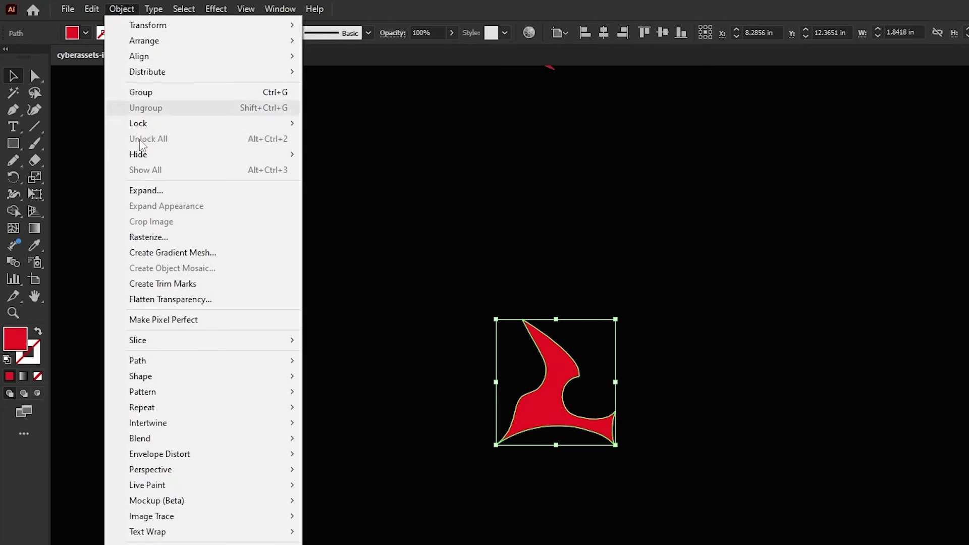
mouse_move(127, 293)
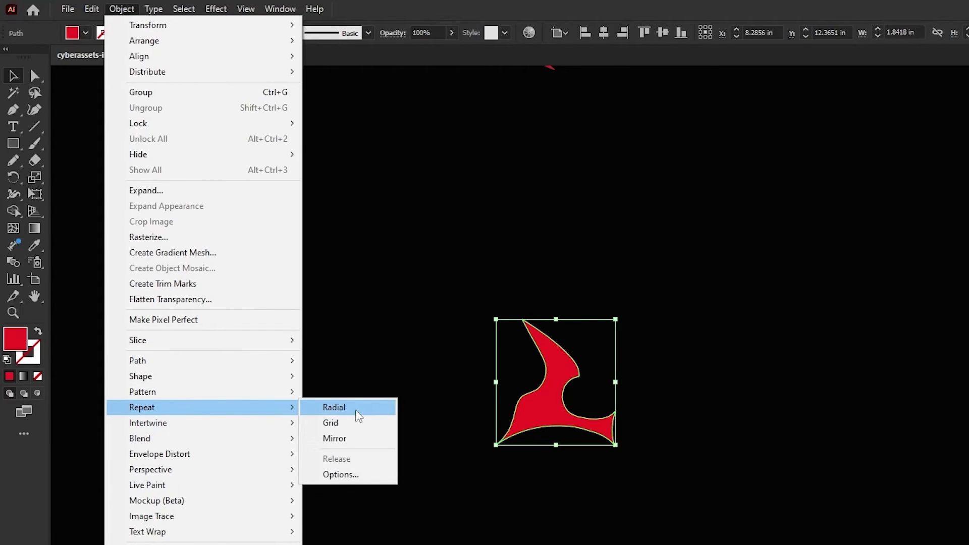
left_click(343, 408)
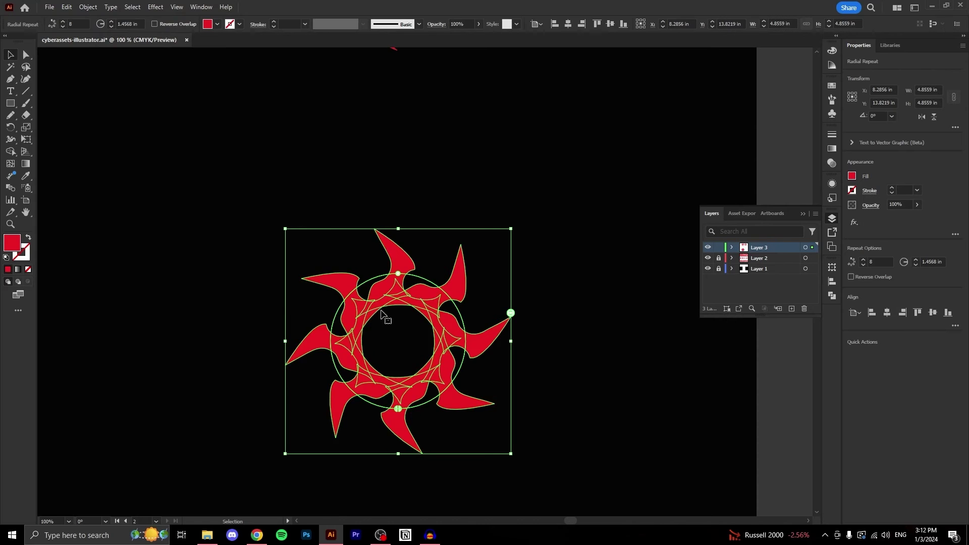
key("ctrl+minus")
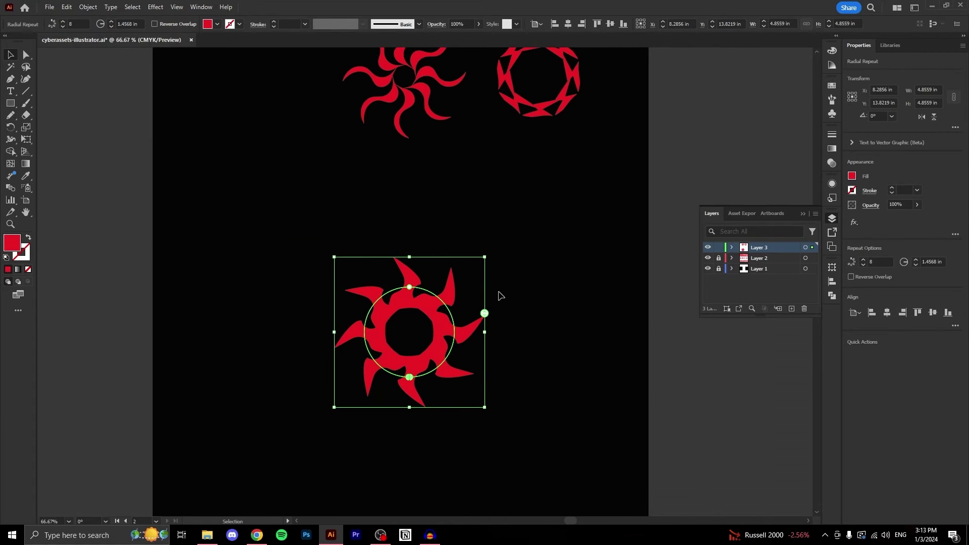
left_click(499, 295)
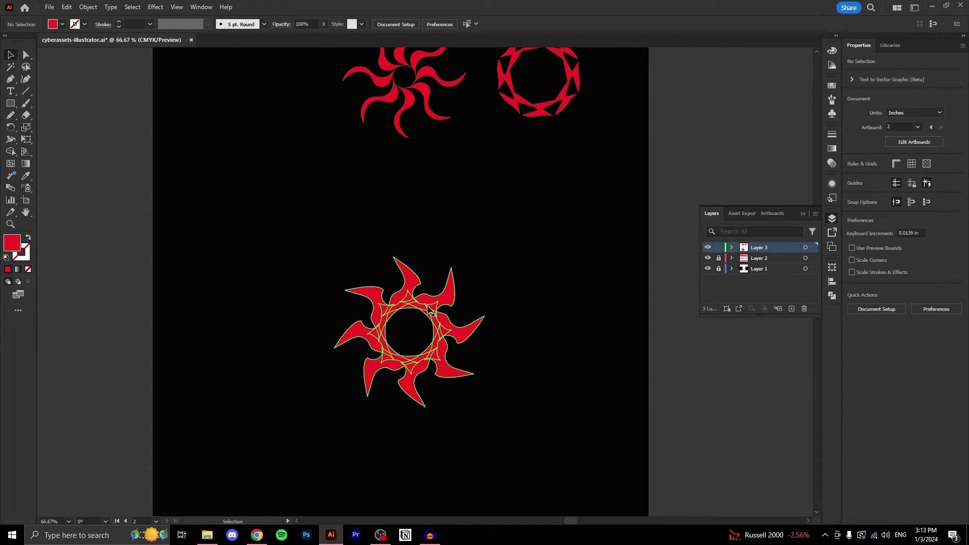
Step: Duplicate the sunburst to its left and shift both sunbursts right
left_click_drag(432, 313, 255, 312)
left_click_drag(382, 323, 453, 324)
left_click(314, 317)
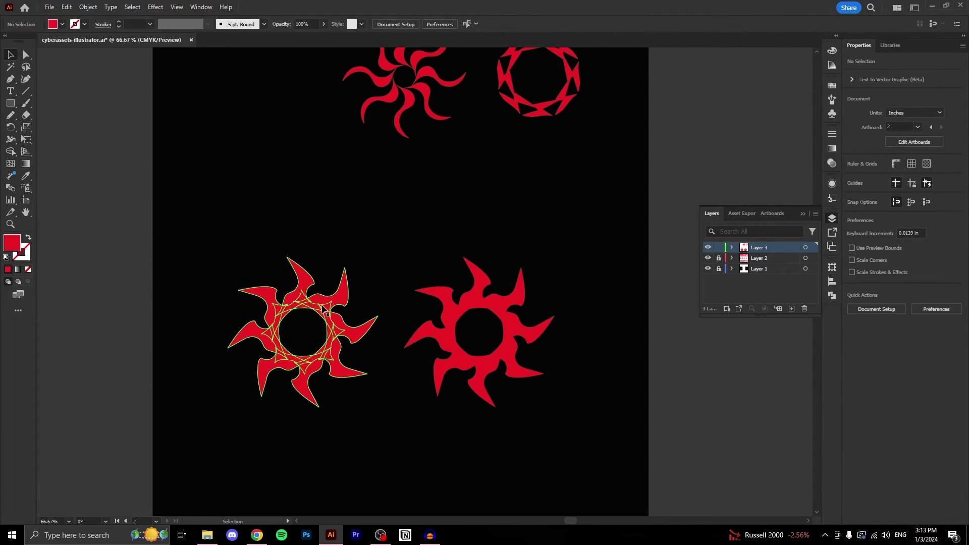
Step: Move the left copy's source blade so its blades overlap in a denser pattern
double_click(320, 306)
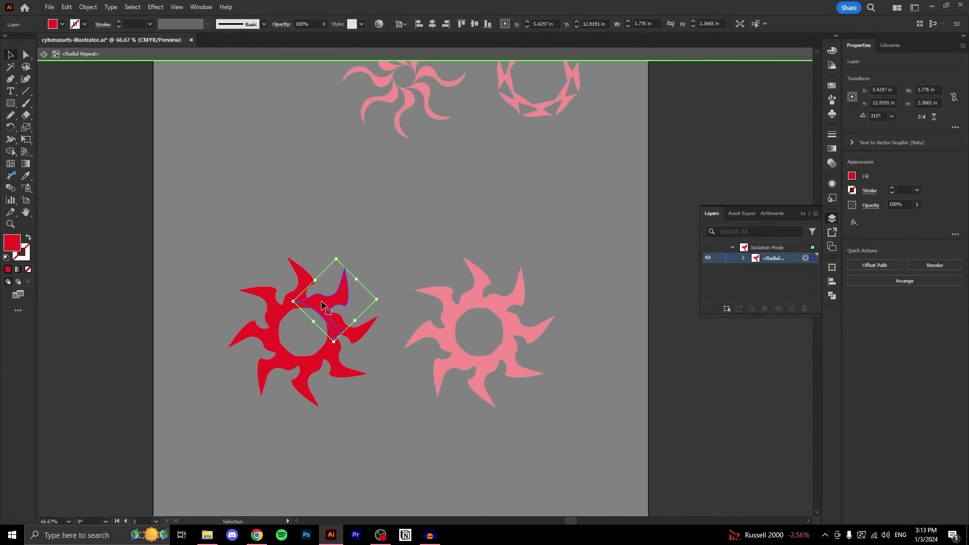
left_click_drag(321, 305, 277, 281)
double_click(359, 231)
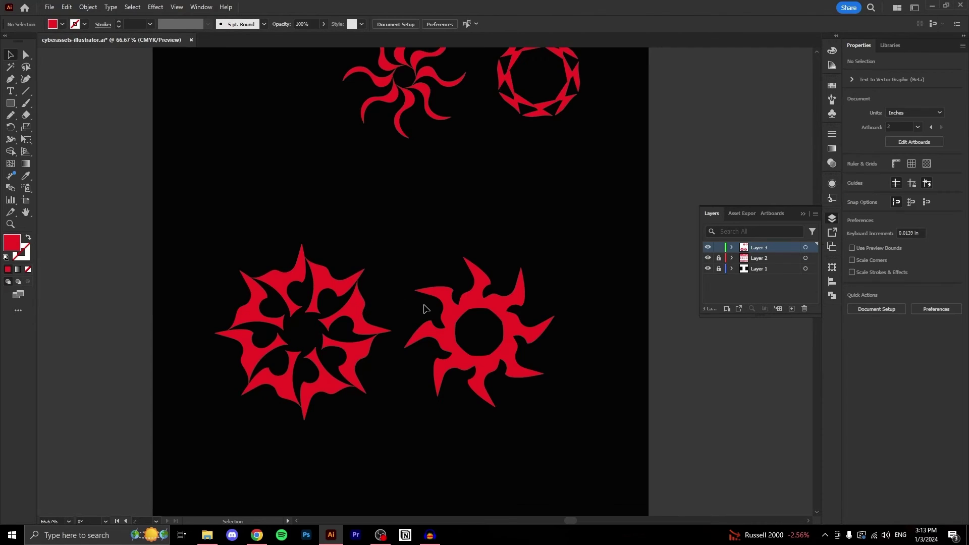
scroll(408, 332, "down", 2)
scroll(409, 332, "up", 1)
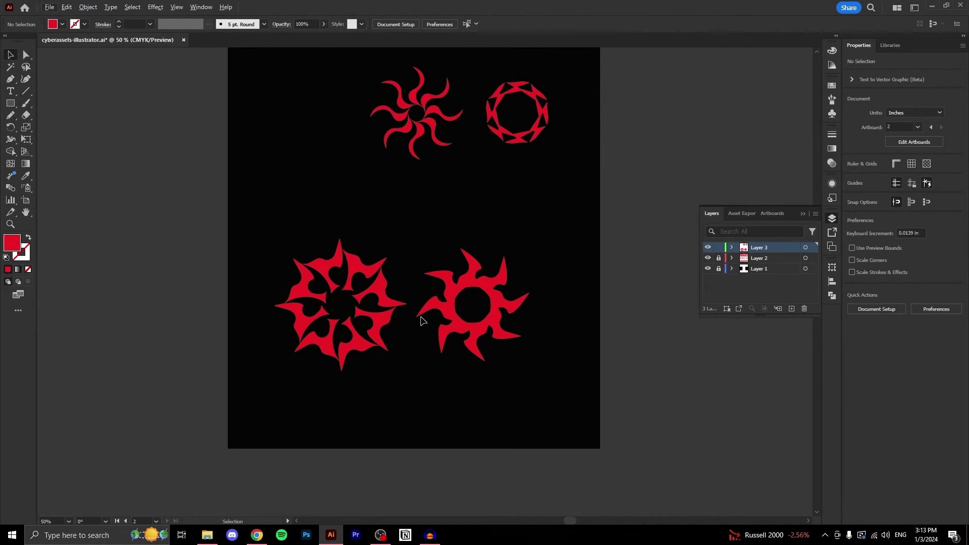
Step: Move the sunburst pair up, duplicate the right one below, and rotate the copy's source blade
left_click(348, 342)
left_click_drag(348, 341, 350, 293)
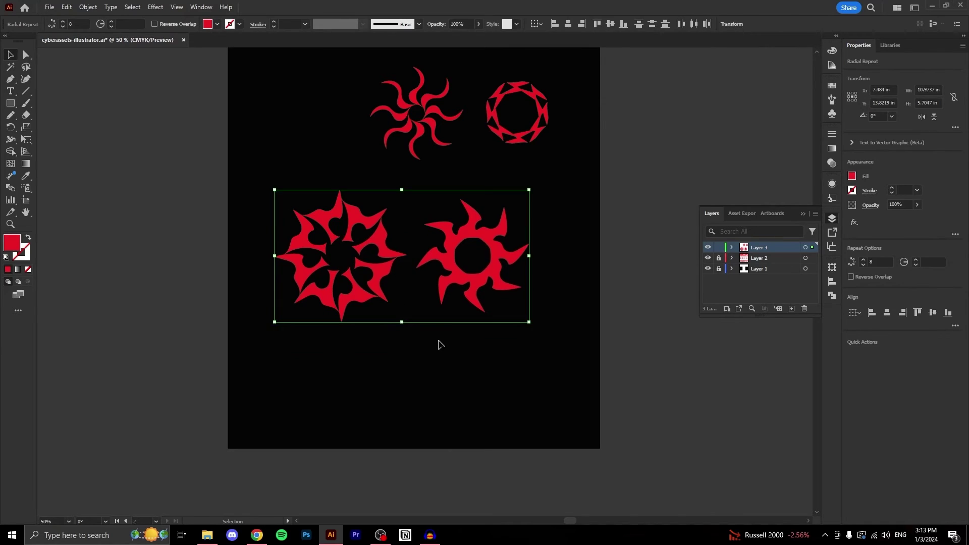
left_click(439, 341)
left_click_drag(472, 295, 470, 419)
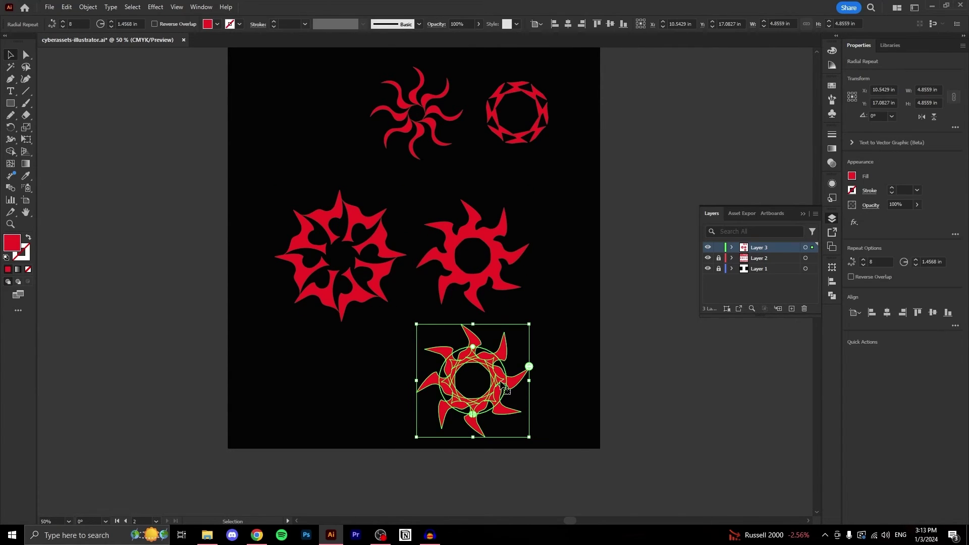
double_click(498, 365)
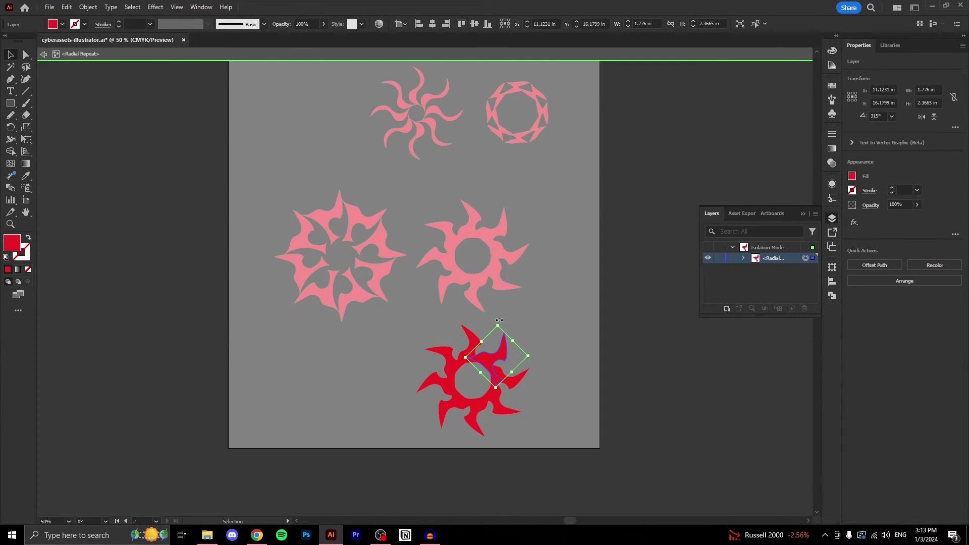
left_click_drag(498, 323, 432, 376)
double_click(555, 376)
Step: Shrink the reshaped ring around its centre and reduce it to six blades
left_click(543, 383)
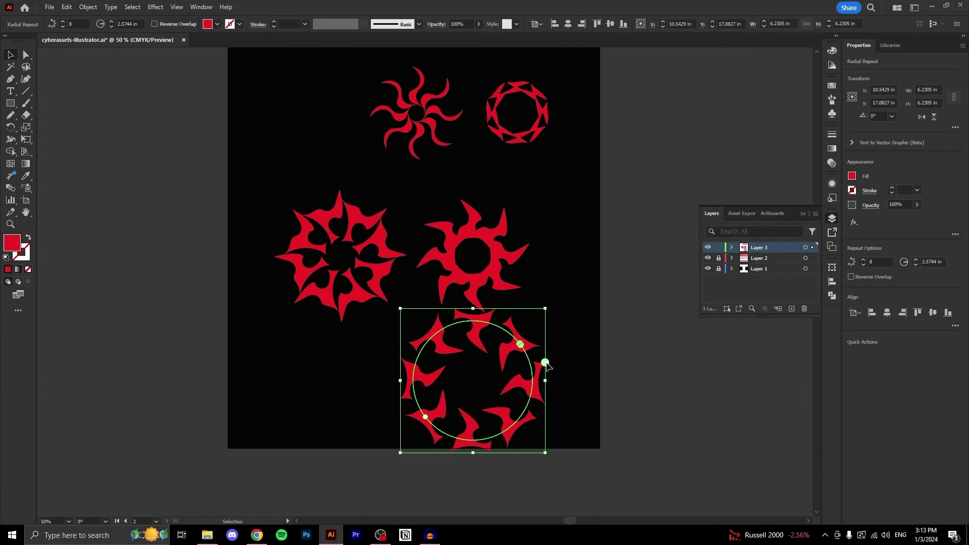
mouse_move(544, 383)
left_mouse_down()
mouse_move(337, 412)
mouse_move(511, 412)
mouse_move(542, 382)
left_mouse_up()
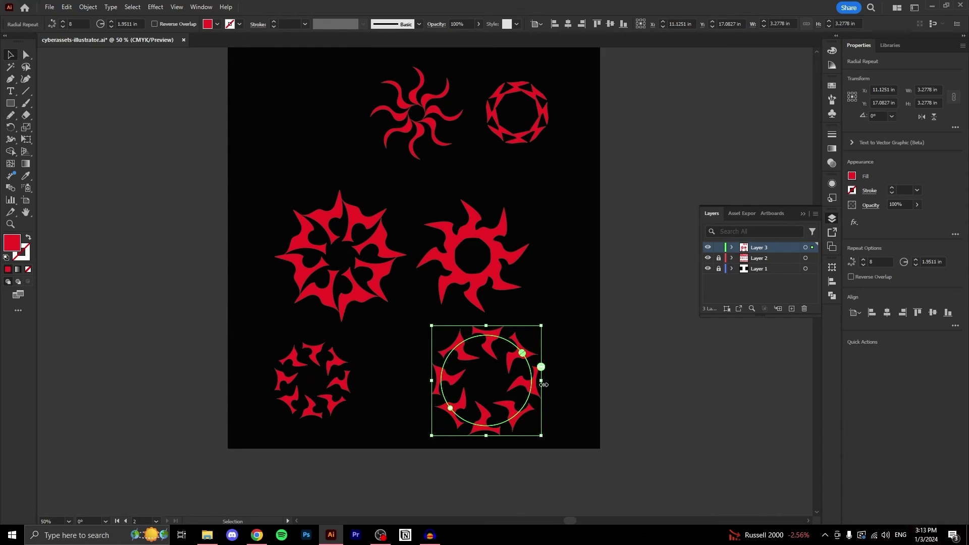
scroll(542, 382, "up", 2)
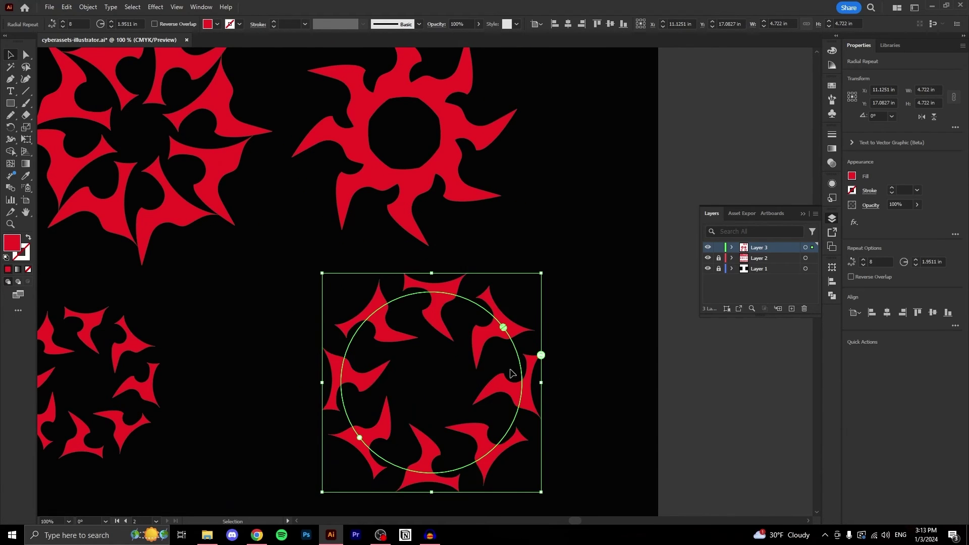
left_click_drag(541, 356, 499, 307)
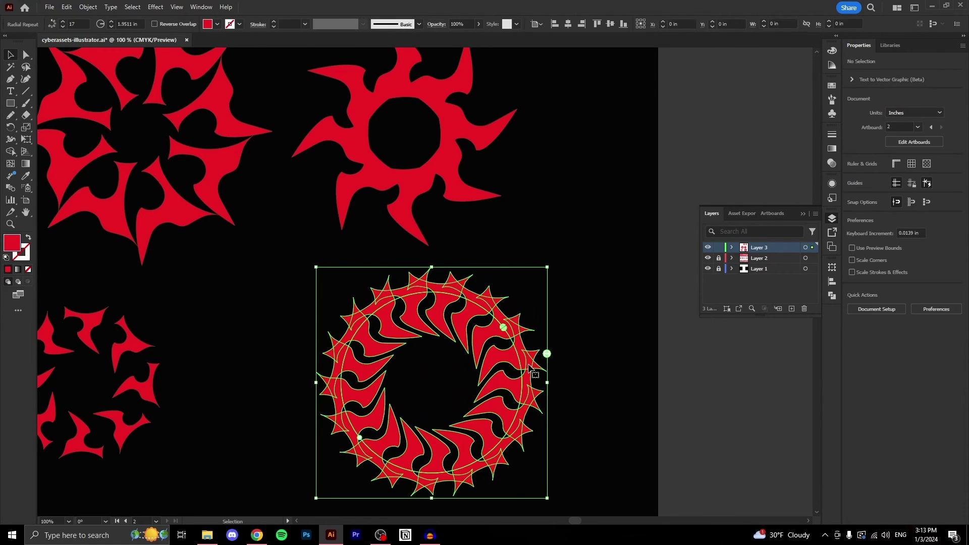
left_click(547, 353)
left_click_drag(547, 354, 544, 413)
left_click(592, 396)
scroll(488, 391, "down", 2)
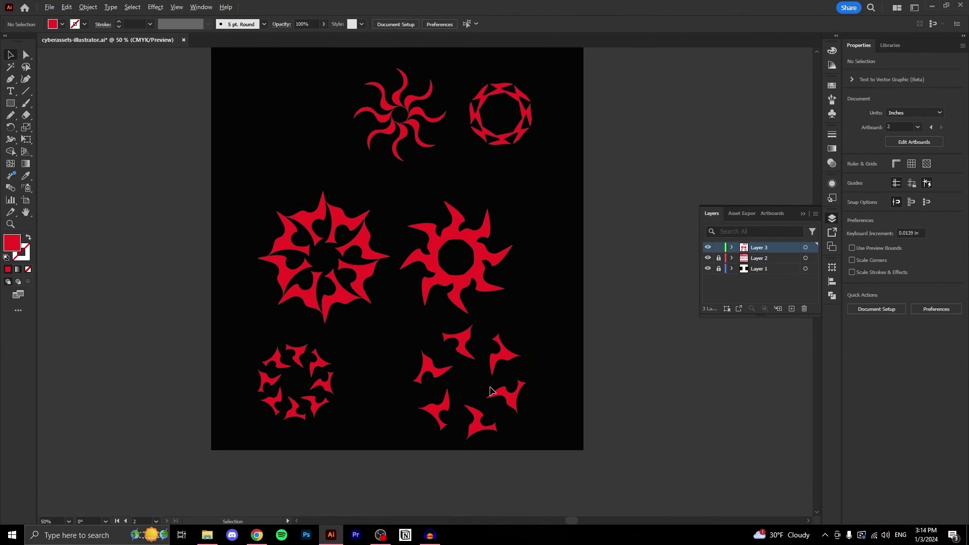
Step: Raise the bottom-right claw ring's repeat count to 9 blades, then zoom out
scroll(488, 391, "up", 2)
scroll(488, 391, "down", 2)
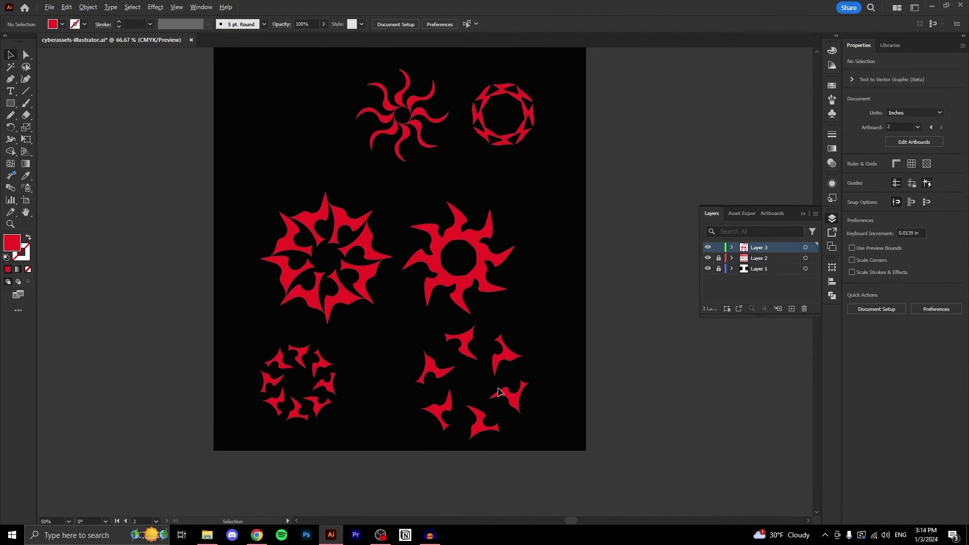
scroll(499, 393, "up", 1)
left_click(511, 404)
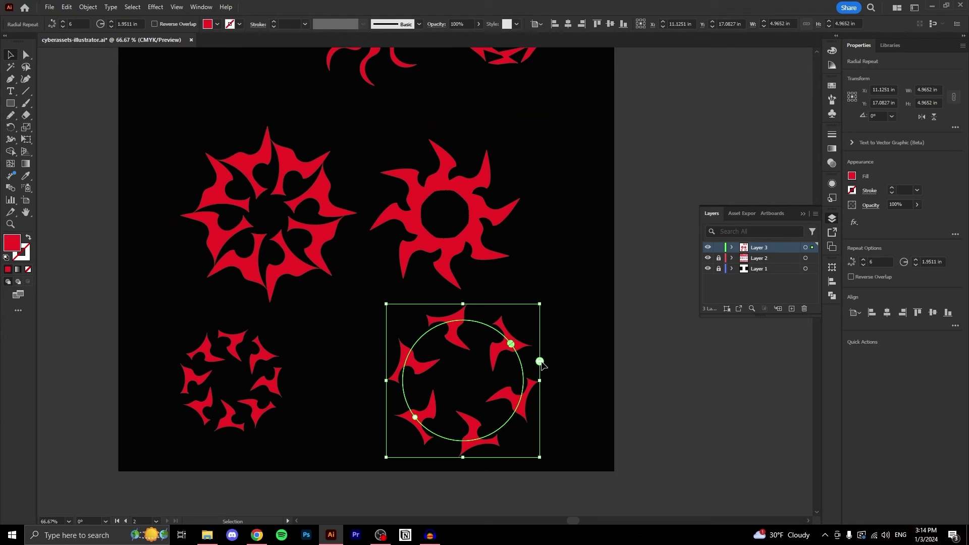
mouse_move(539, 363)
left_mouse_down()
mouse_move(539, 372)
mouse_move(528, 334)
mouse_move(534, 348)
left_mouse_up()
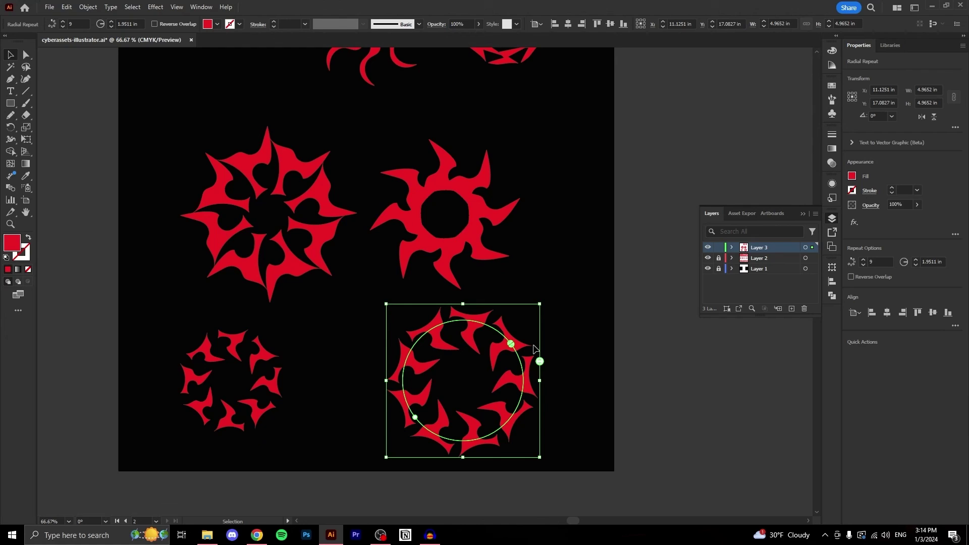
key("ctrl+shift+a")
key("ctrl+minus")
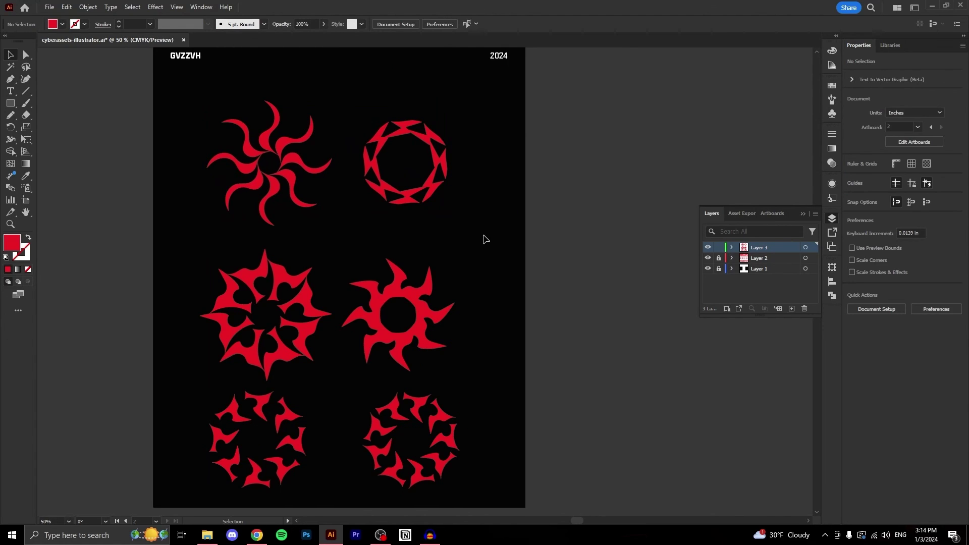